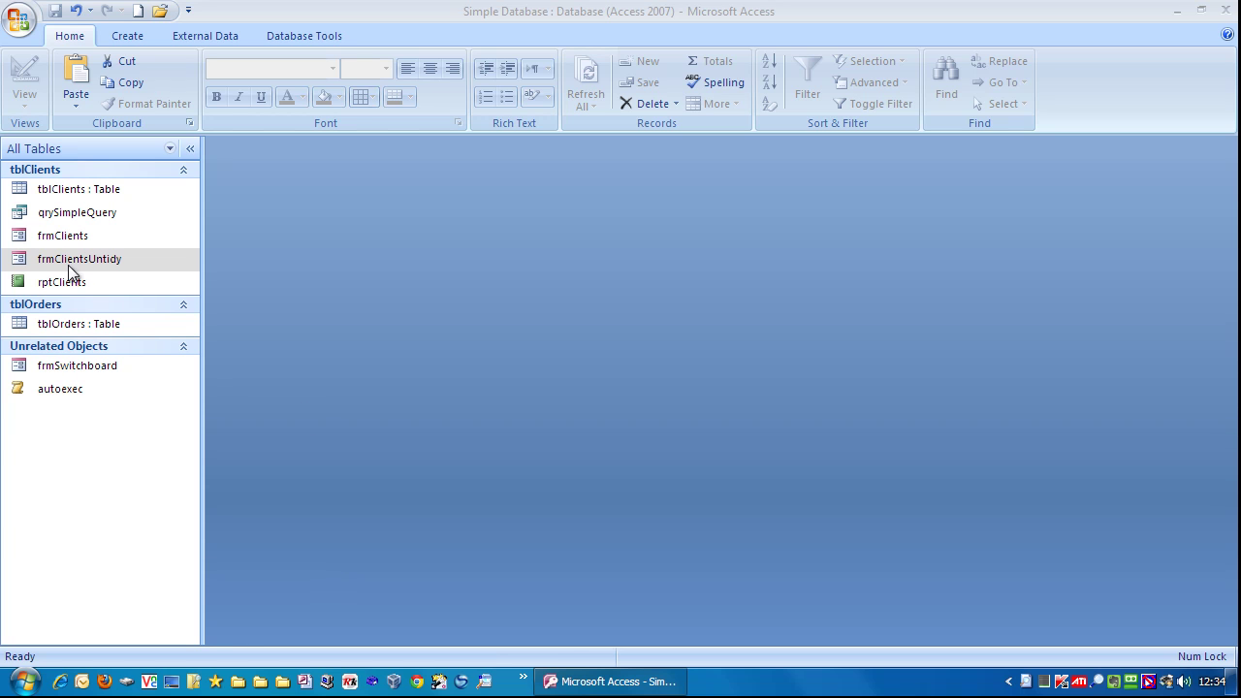
- Open the frmClients form and place the cursor in the ClientID field
{"action": "left_click", "coordinate": [107, 259]}
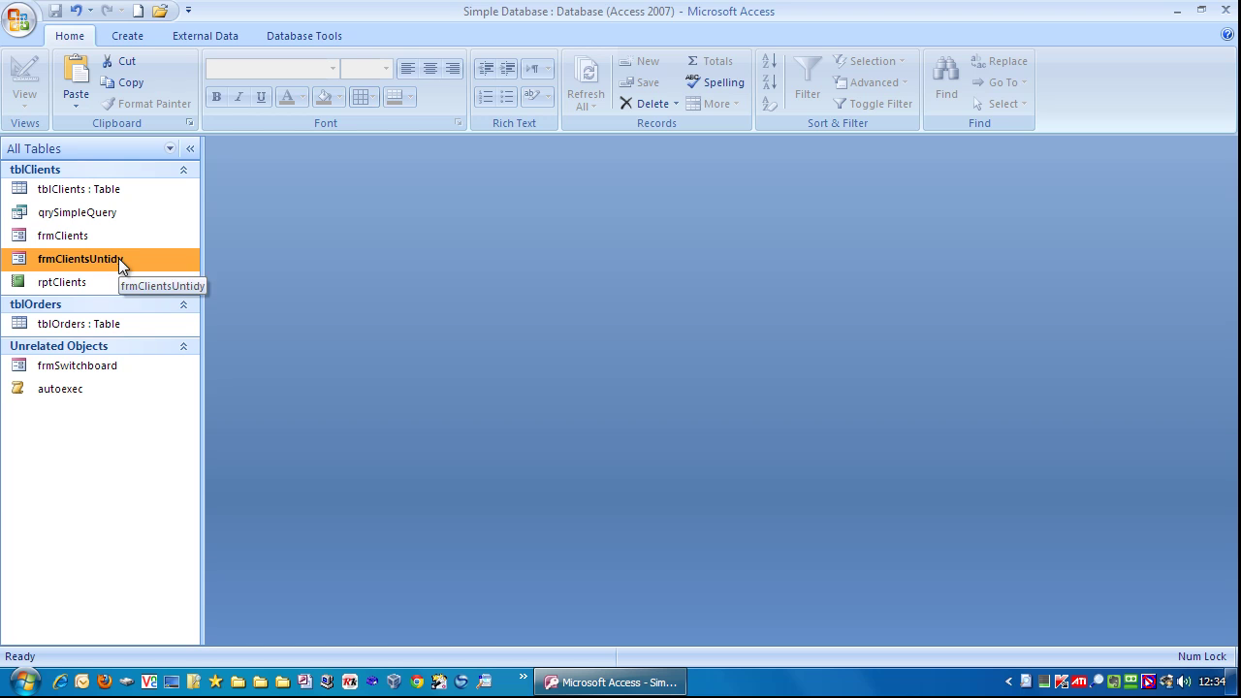
{"action": "left_click", "coordinate": [87, 235]}
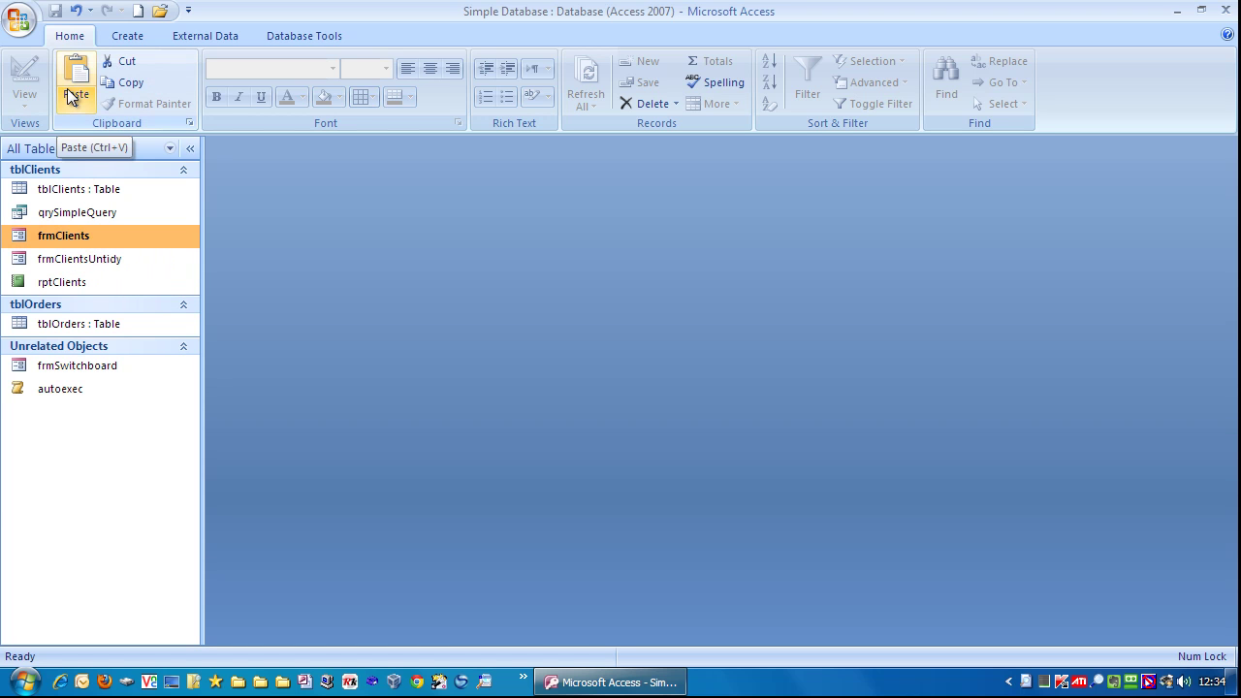
{"action": "double_click", "coordinate": [105, 235]}
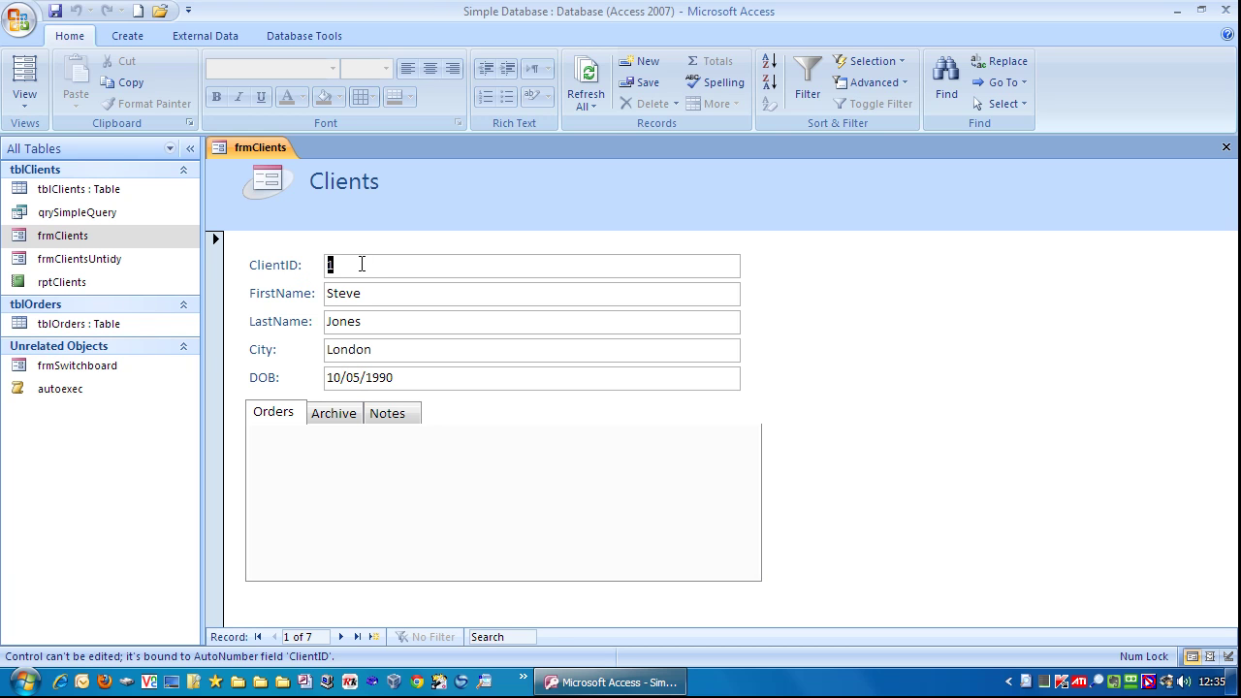
{"action": "left_click", "coordinate": [361, 263]}
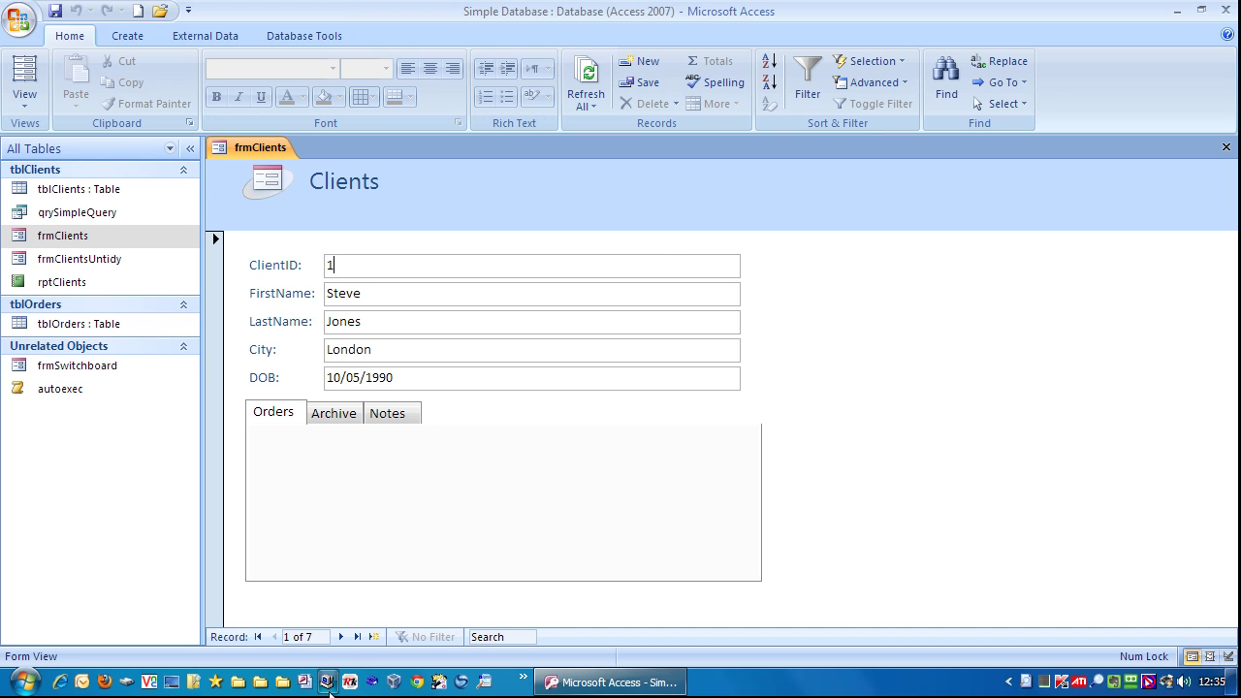
- Browse forward through several client records and return to the ClientID field of the first record
{"action": "left_click", "coordinate": [340, 637]}
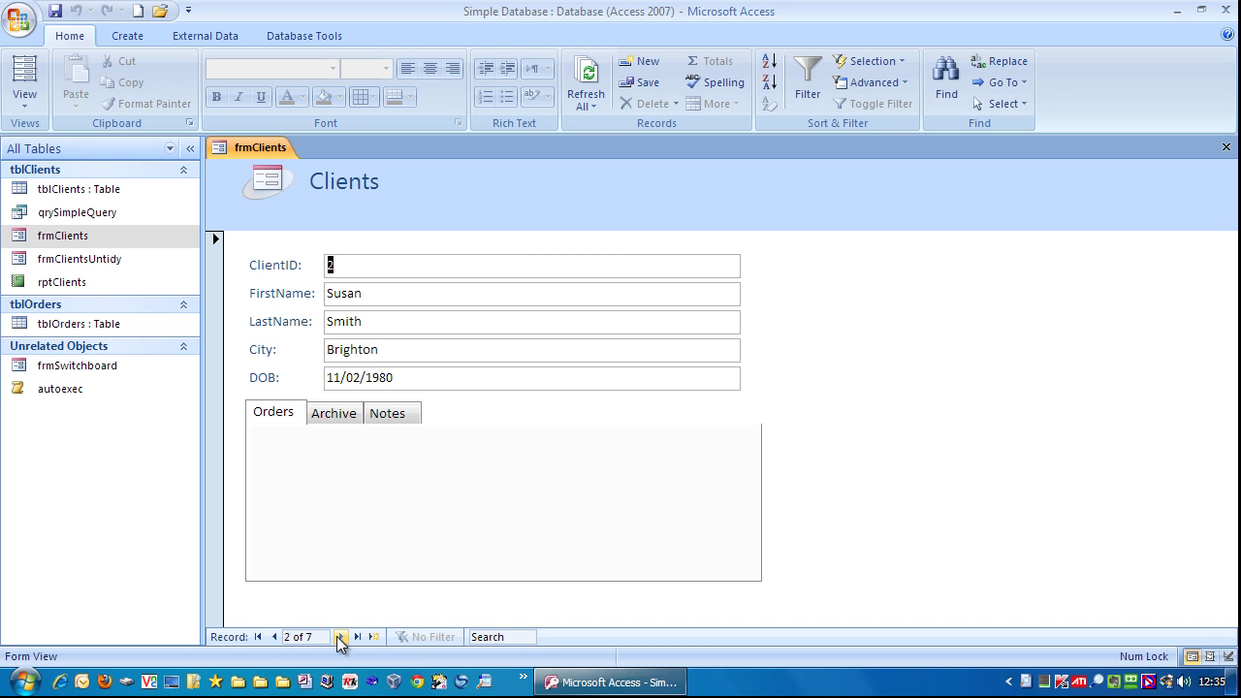
{"action": "left_click", "coordinate": [341, 637]}
{"action": "left_click", "coordinate": [341, 637]}
{"action": "left_click", "coordinate": [340, 637]}
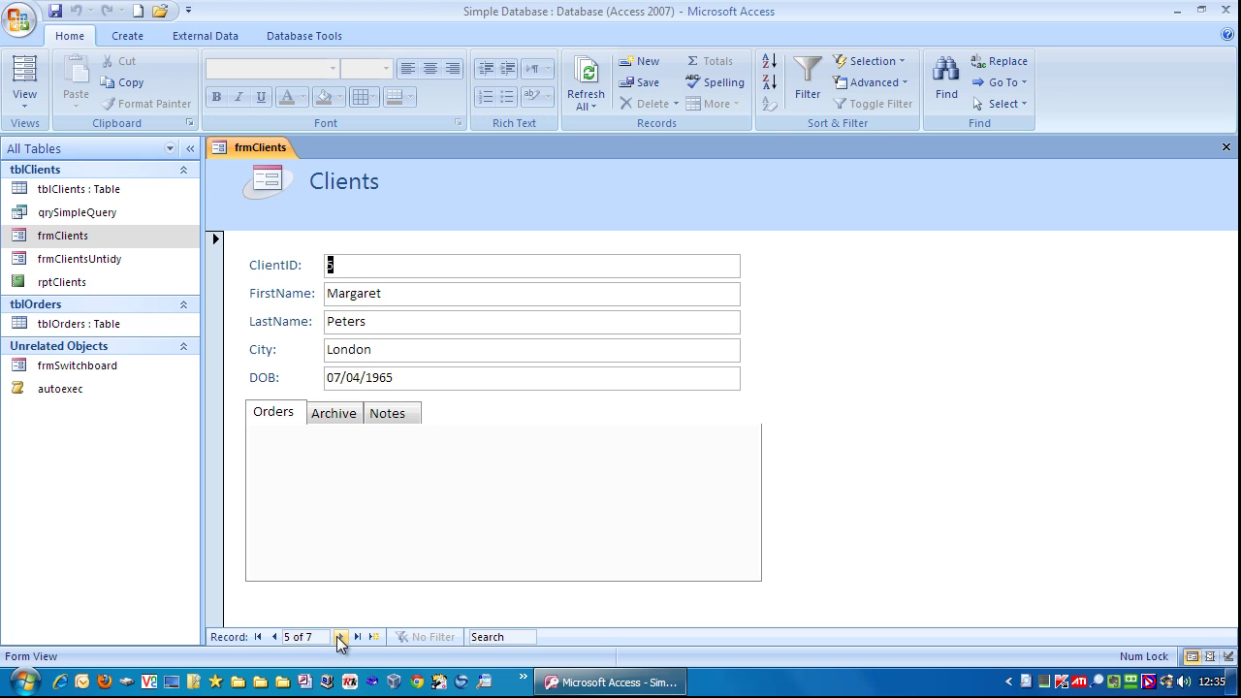
{"action": "left_click", "coordinate": [340, 638]}
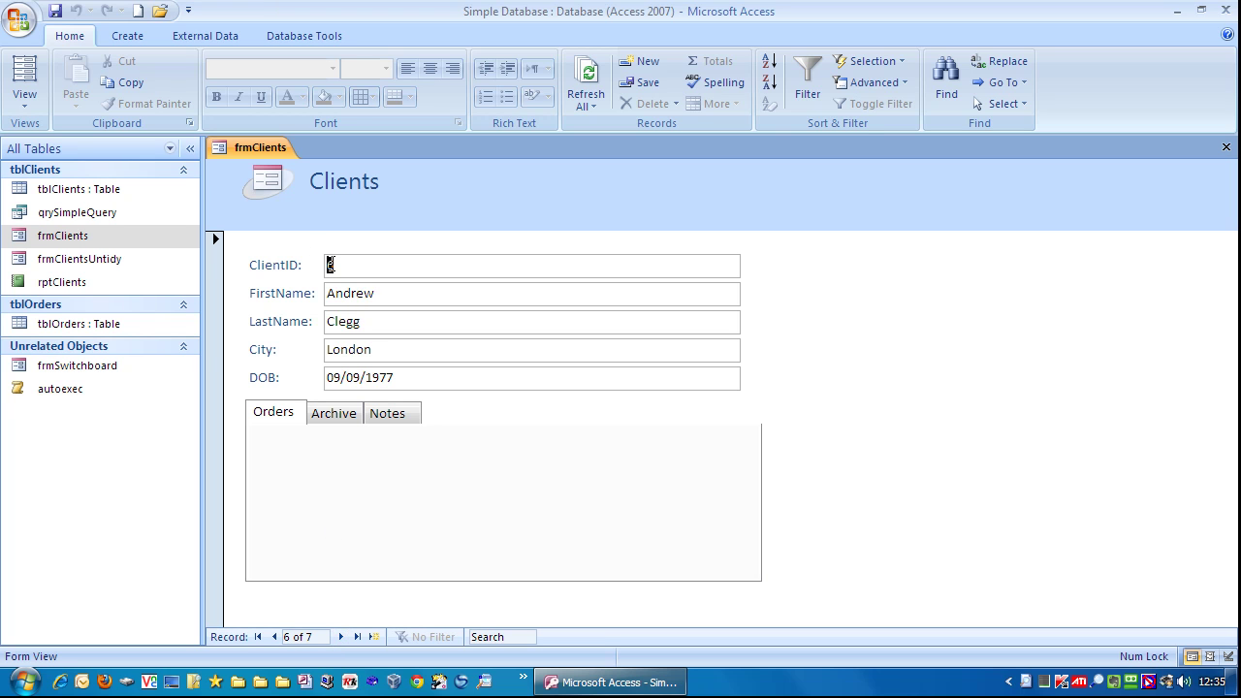
{"action": "left_click", "coordinate": [258, 637]}
{"action": "left_click", "coordinate": [365, 259]}
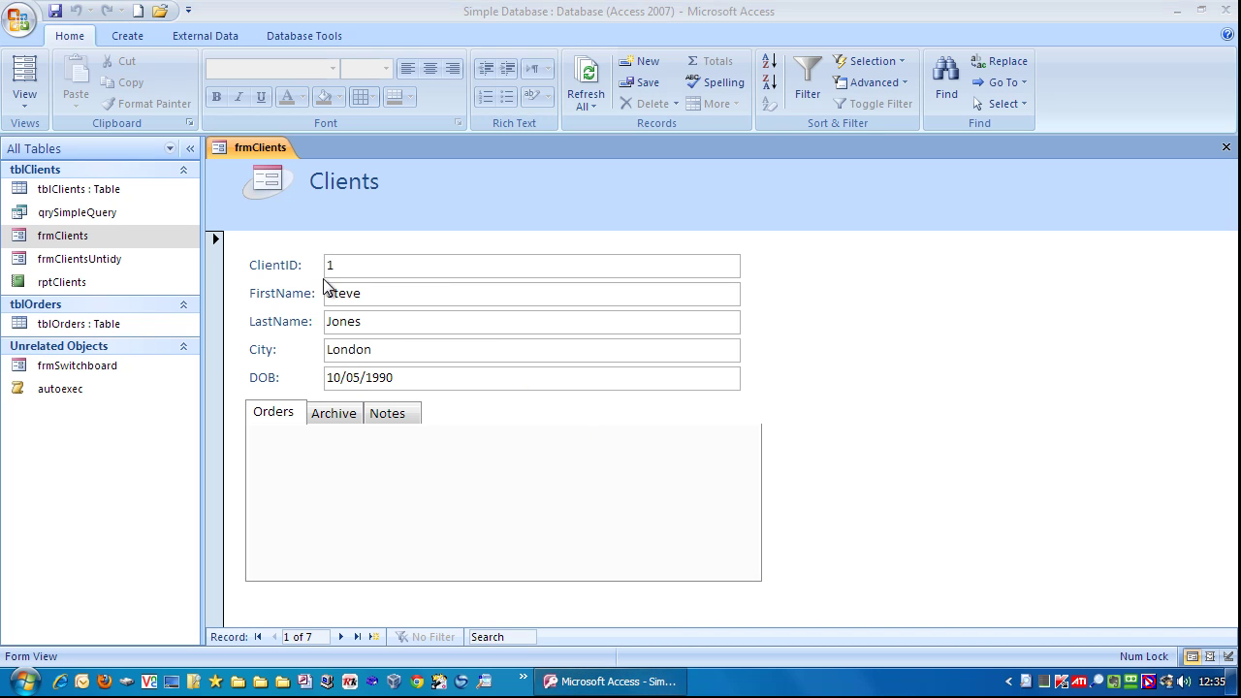
- Switch the frmClients form to Design View and display the property sheet for the ClientID text box
{"action": "right_click", "coordinate": [249, 145]}
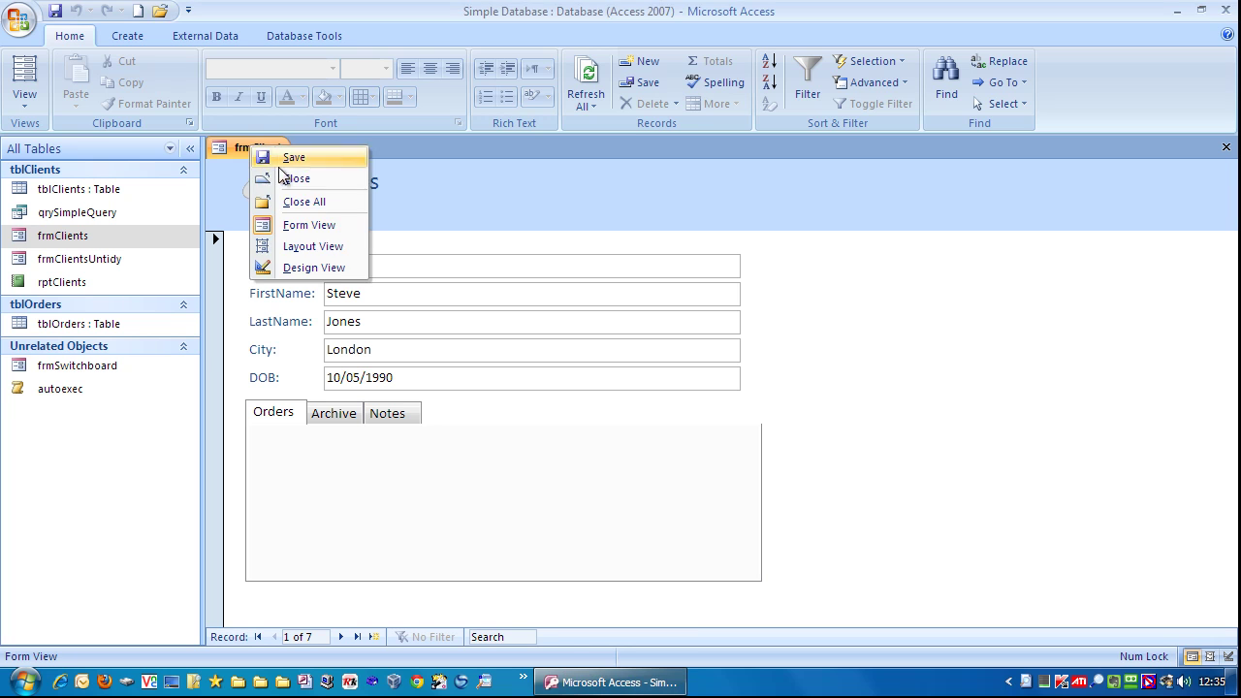
{"action": "left_click", "coordinate": [307, 269]}
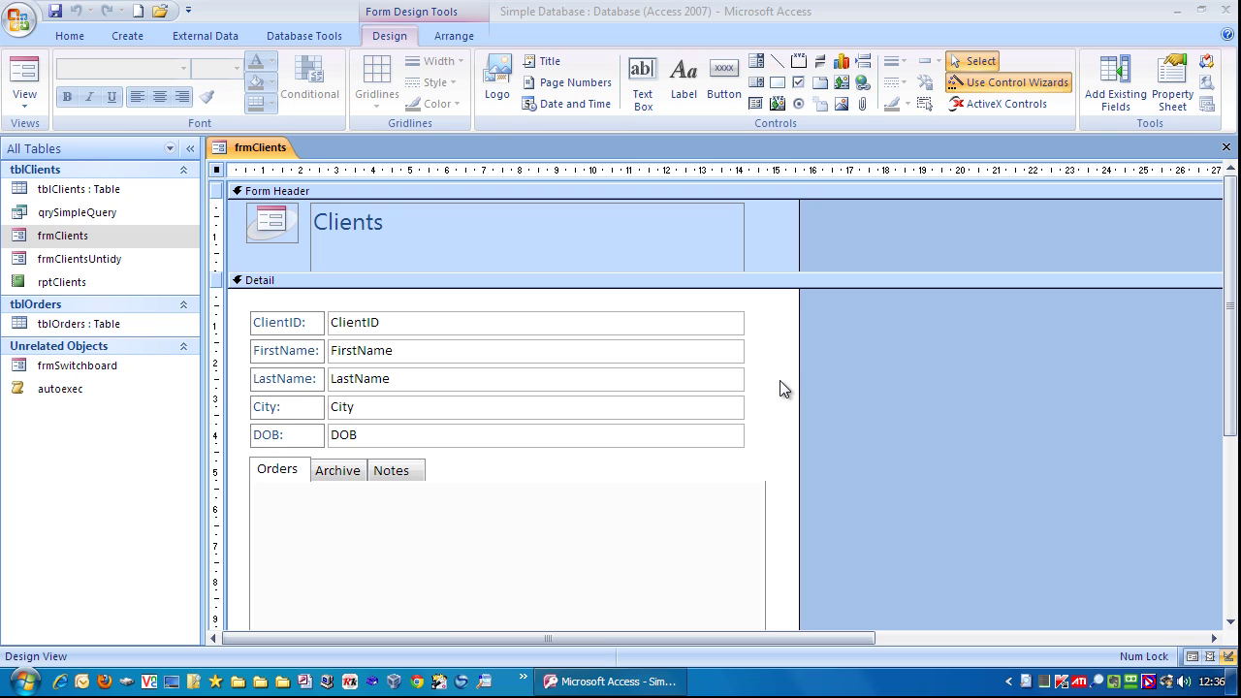
{"action": "double_click", "coordinate": [380, 320]}
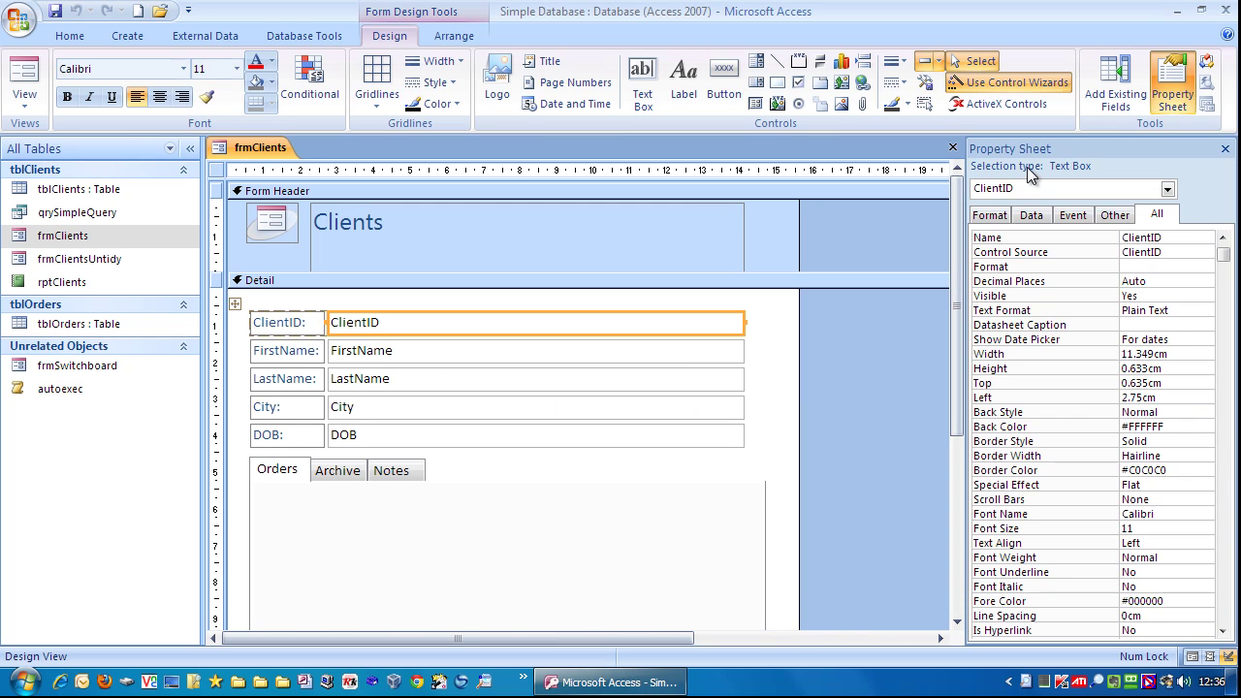
{"action": "left_click", "coordinate": [1225, 148]}
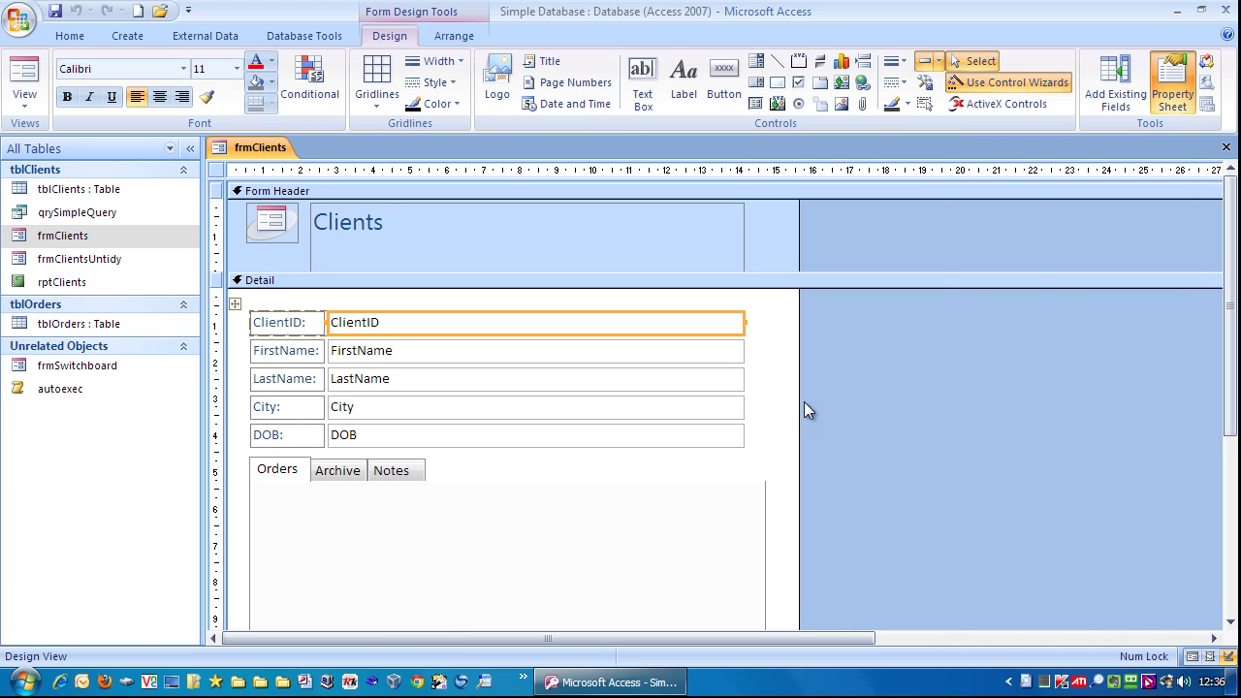
{"action": "left_click", "coordinate": [871, 383]}
{"action": "left_click", "coordinate": [474, 322]}
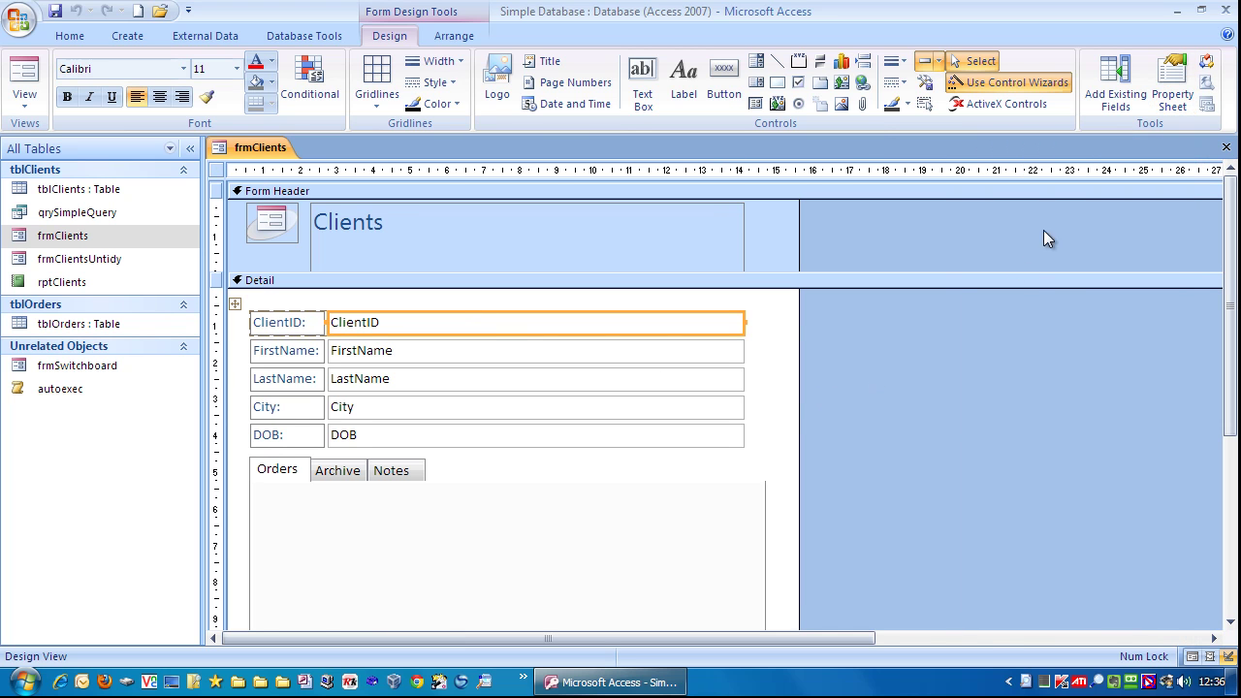
{"action": "left_click", "coordinate": [1169, 95]}
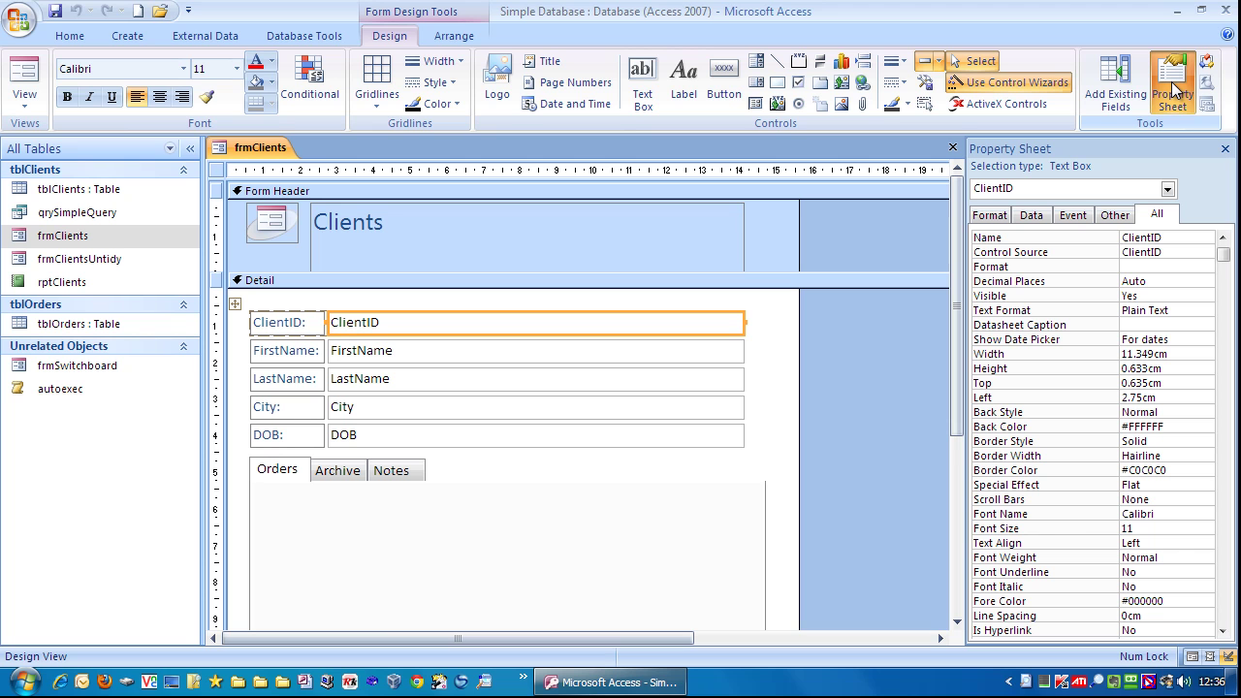
- Set the ClientID text box's Tab Stop property to No
{"action": "left_click", "coordinate": [1116, 217]}
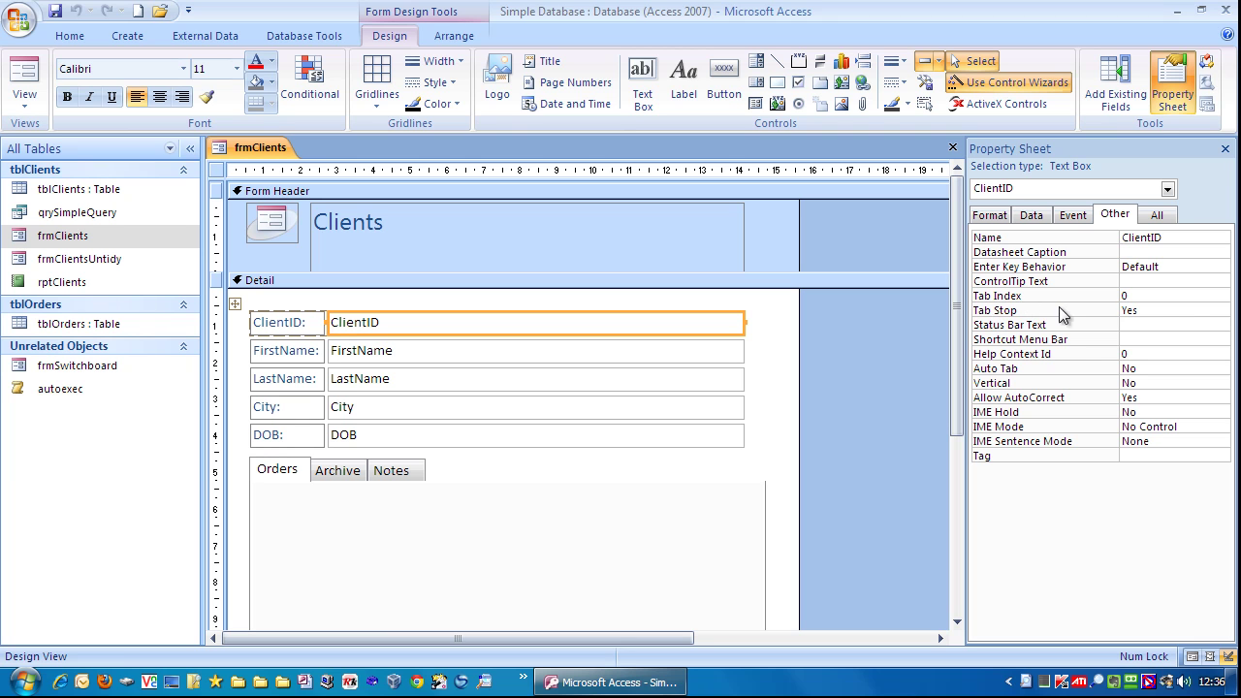
{"action": "left_click", "coordinate": [1214, 311]}
{"action": "left_click", "coordinate": [1222, 312]}
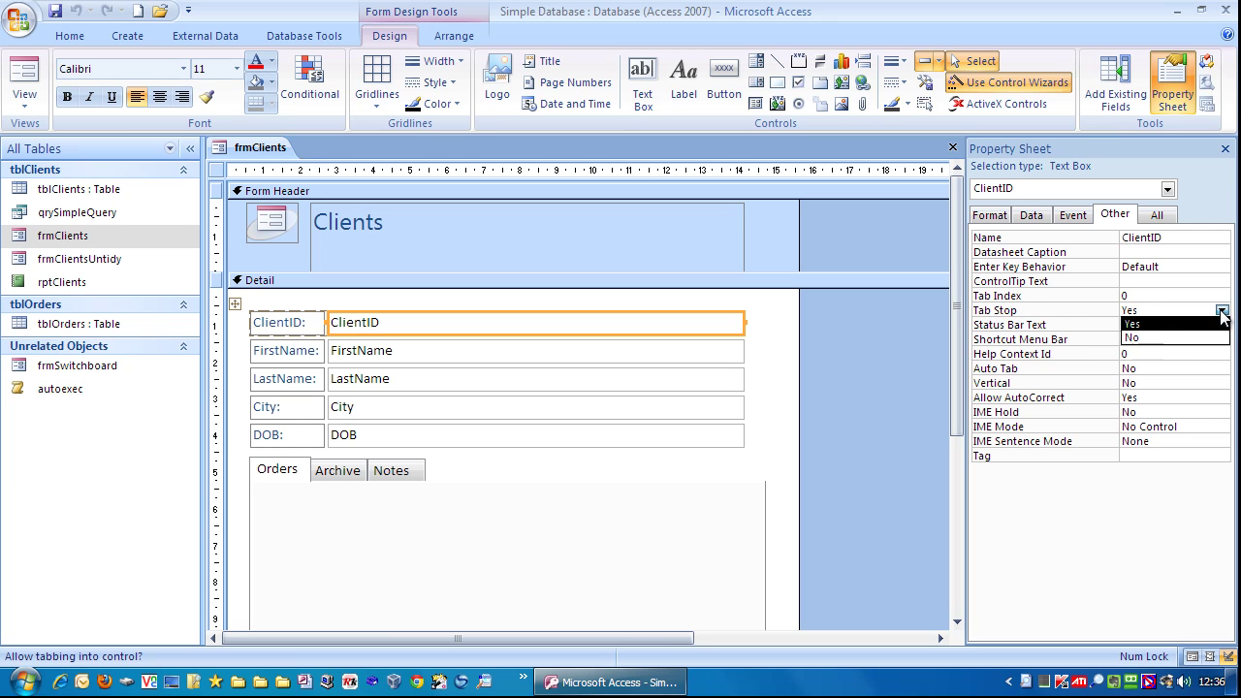
{"action": "left_click", "coordinate": [1169, 338]}
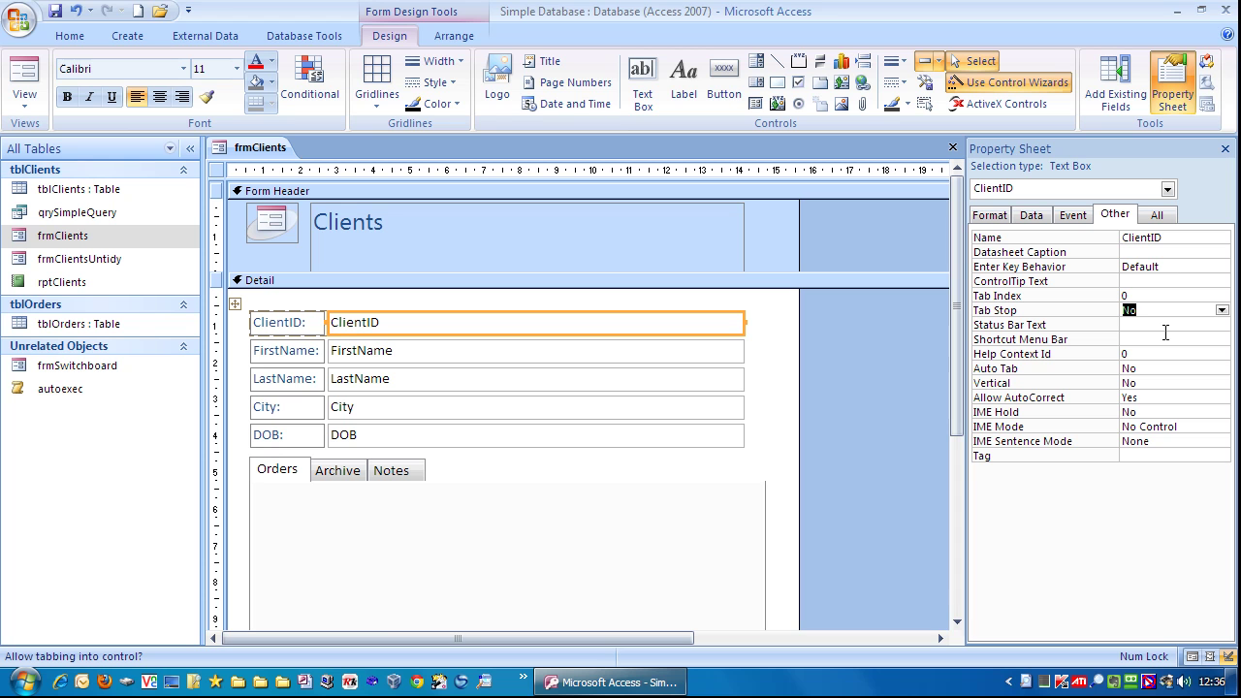
- Show the form in Form View and tab through the first record's fields to check whether ClientID is skipped
{"action": "left_click", "coordinate": [24, 74]}
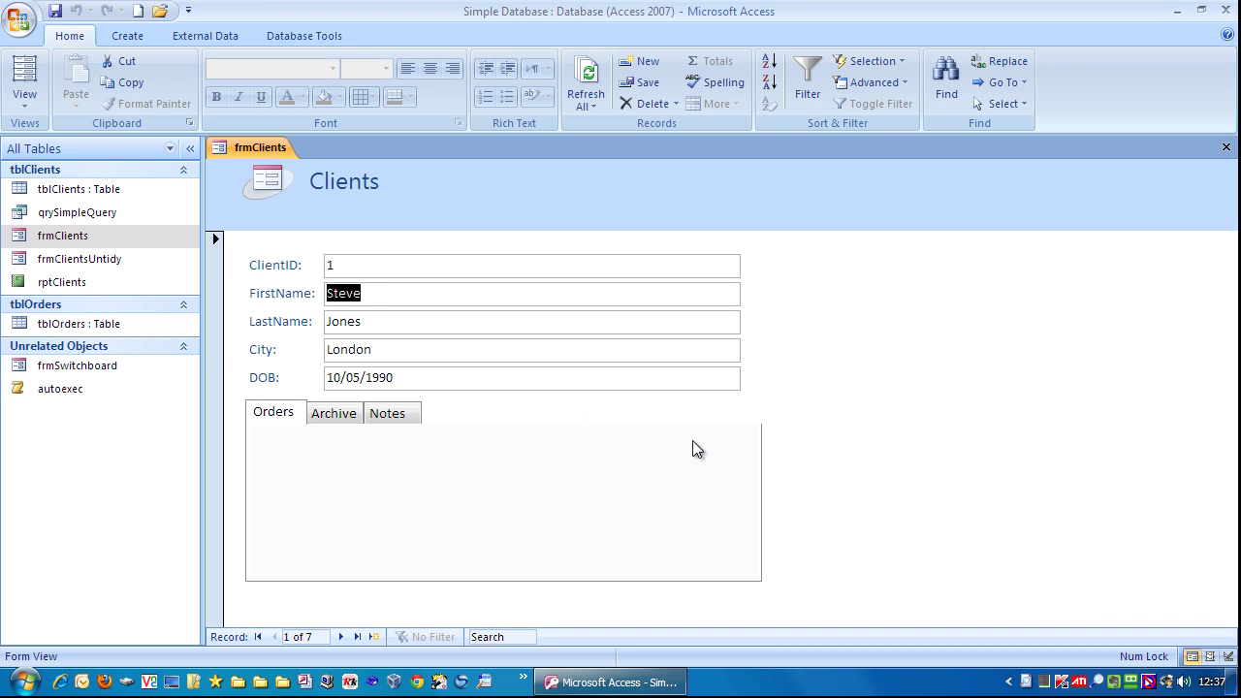
{"action": "key", "text": "Tab"}
{"action": "key", "text": "Tab"}
{"action": "key", "text": "Tab"}
{"action": "key", "text": "Tab"}
{"action": "key", "text": "Tab"}
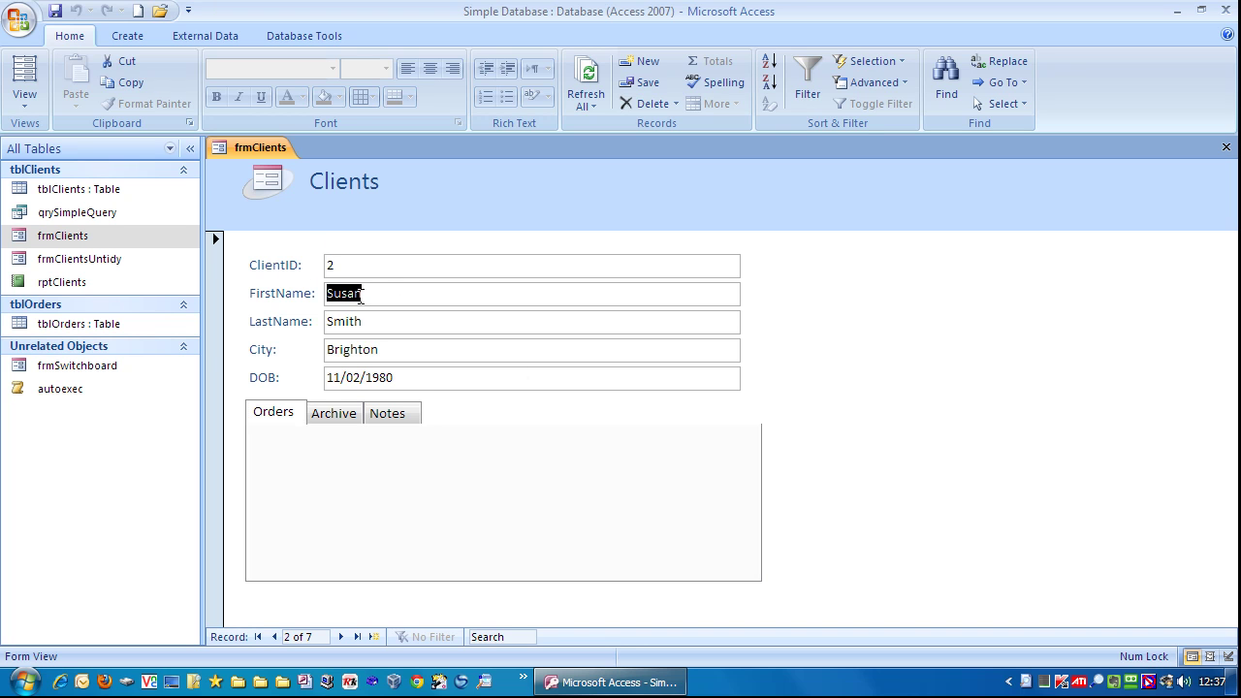
- Place the cursor in ClientID on the second record and tab through its fields to the third record
{"action": "left_click", "coordinate": [393, 269]}
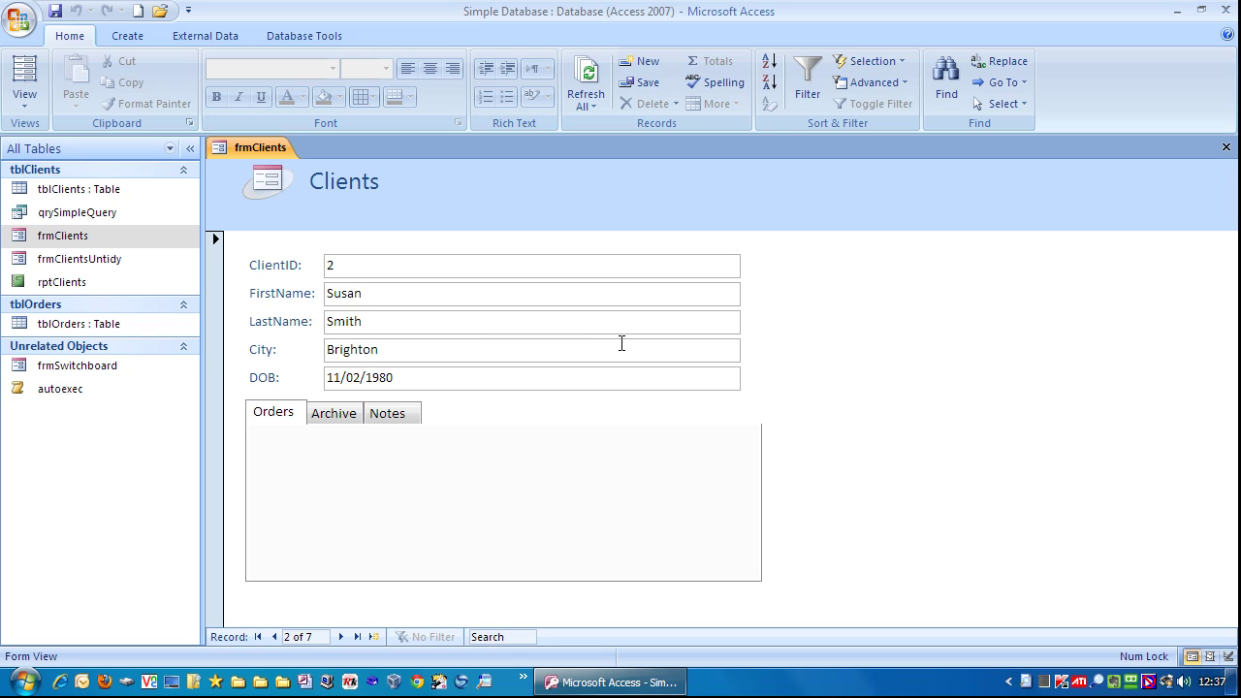
{"action": "key", "text": "Tab"}
{"action": "key", "text": "Tab"}
{"action": "key", "text": "Tab"}
{"action": "key", "text": "Tab"}
{"action": "key", "text": "Tab"}
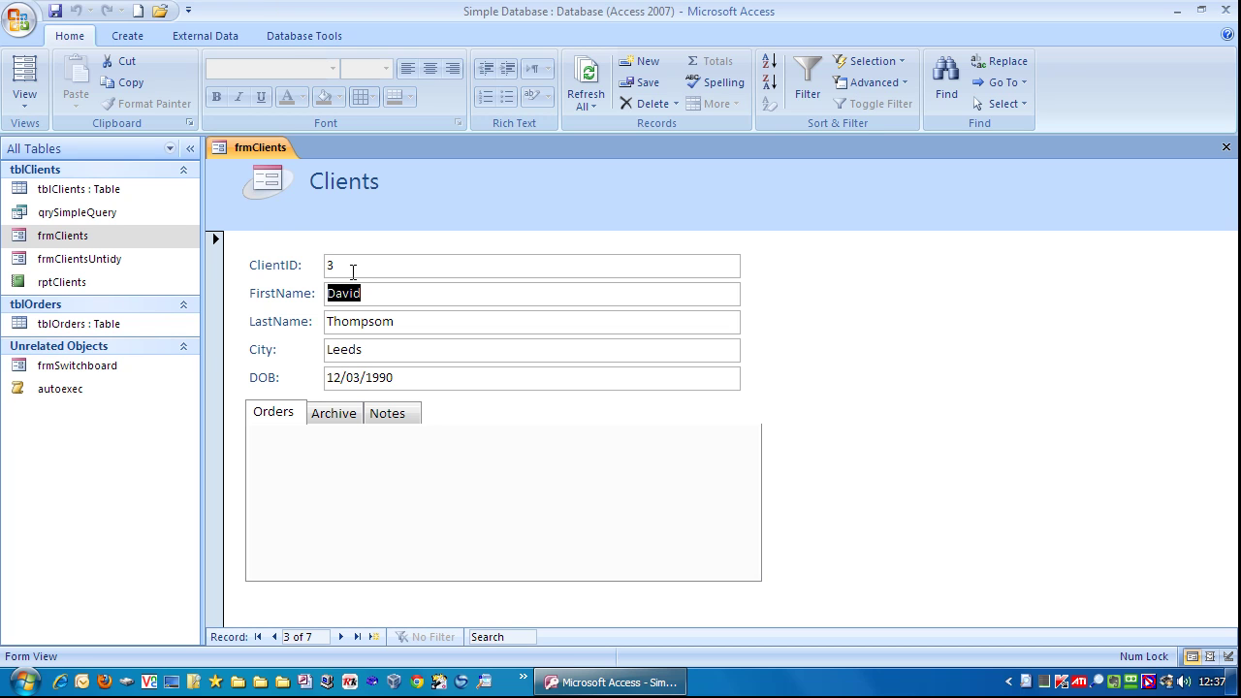
- Return the form to Design View and set the ClientID text box's Tab Stop property back to Yes
{"action": "right_click", "coordinate": [260, 142]}
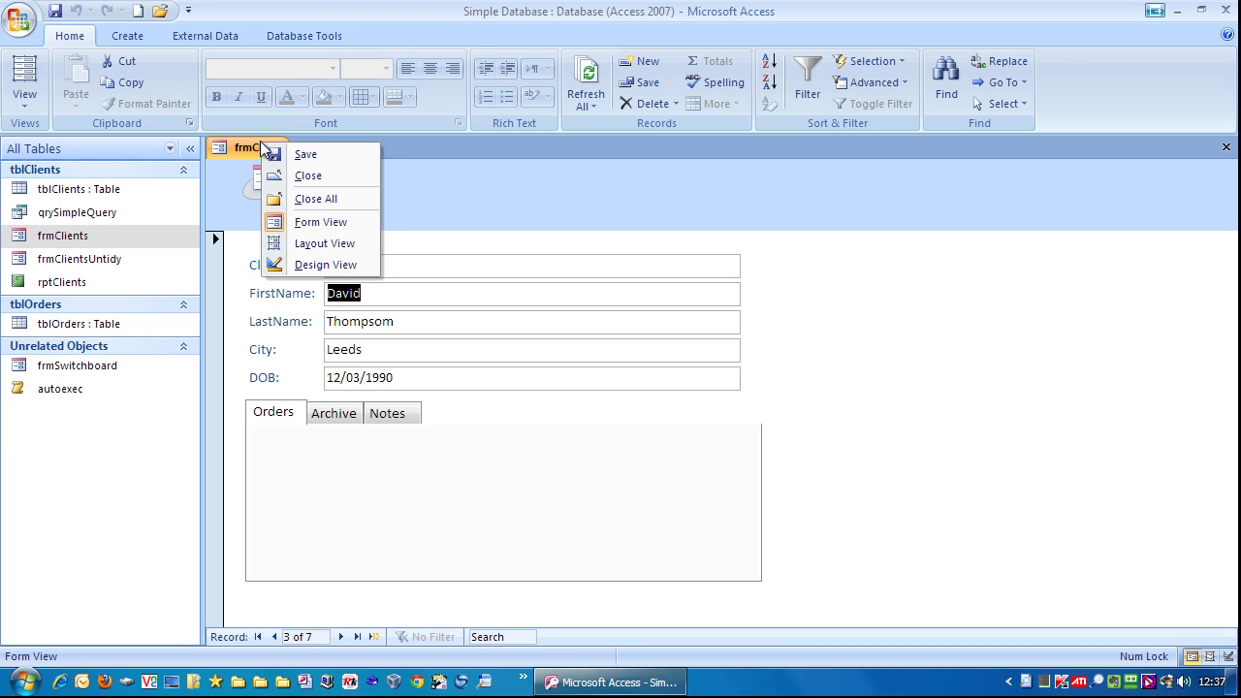
{"action": "left_click", "coordinate": [328, 265]}
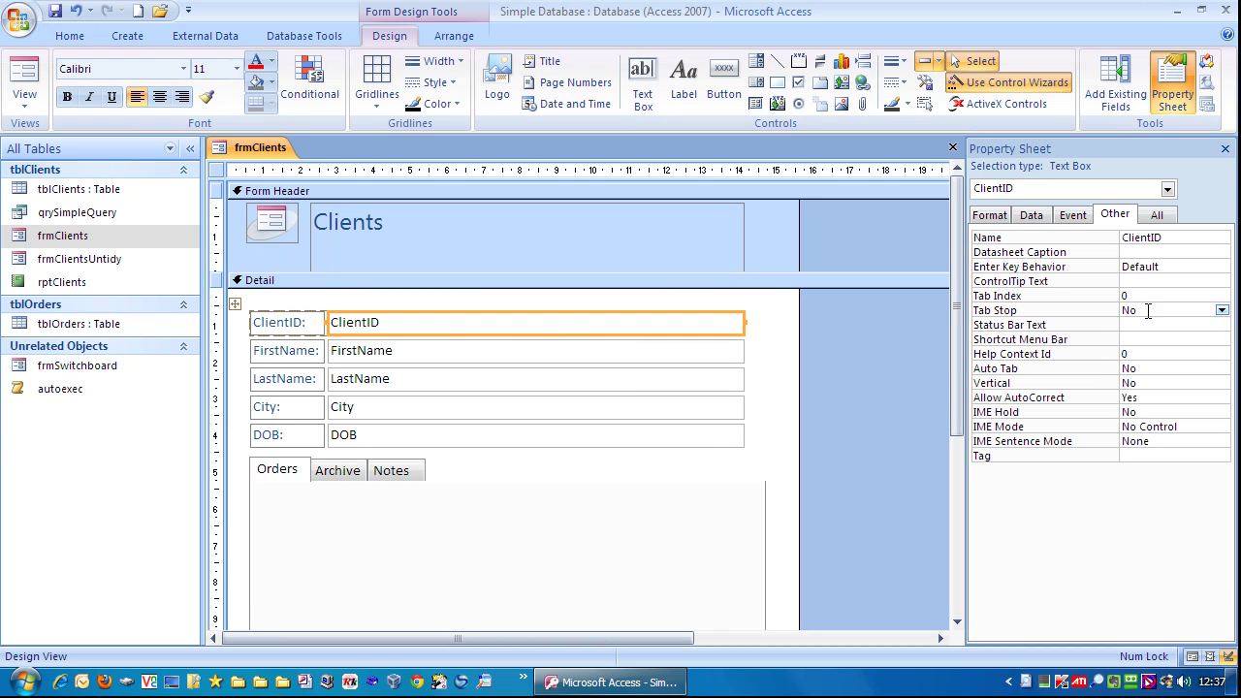
{"action": "left_click", "coordinate": [1222, 311]}
{"action": "left_click", "coordinate": [1190, 324]}
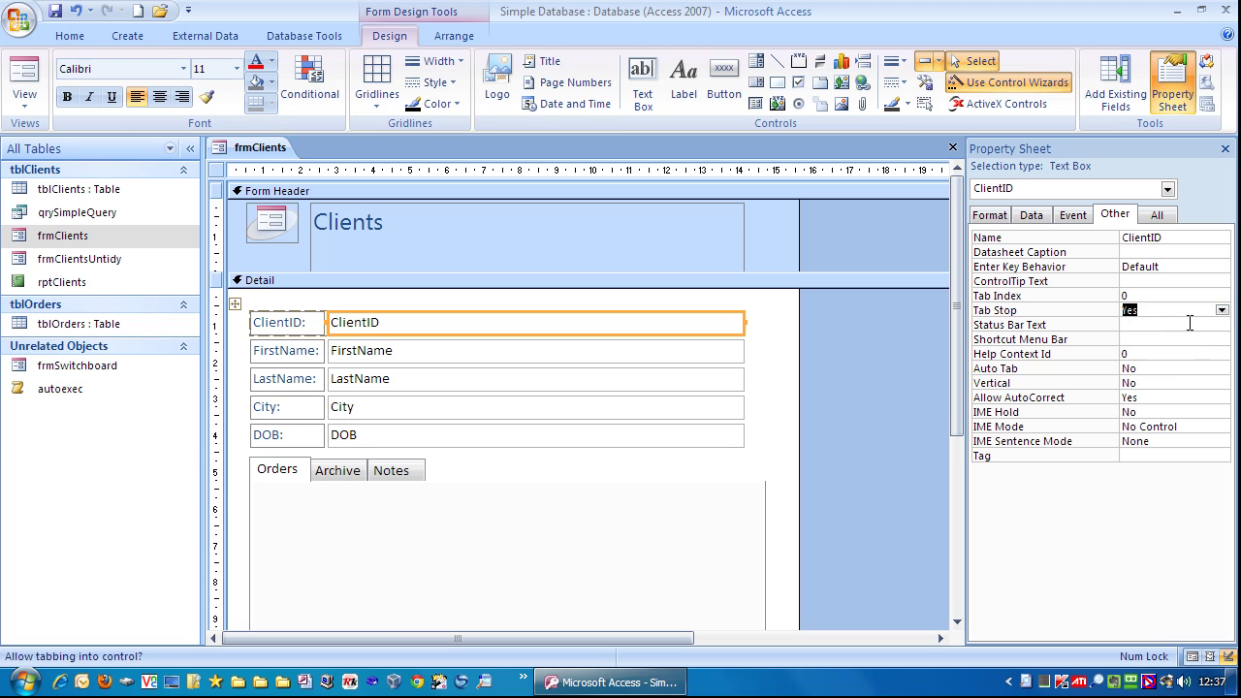
- Set the ClientID text box's Enabled property to No and its Locked property to Yes
{"action": "left_click", "coordinate": [1157, 217]}
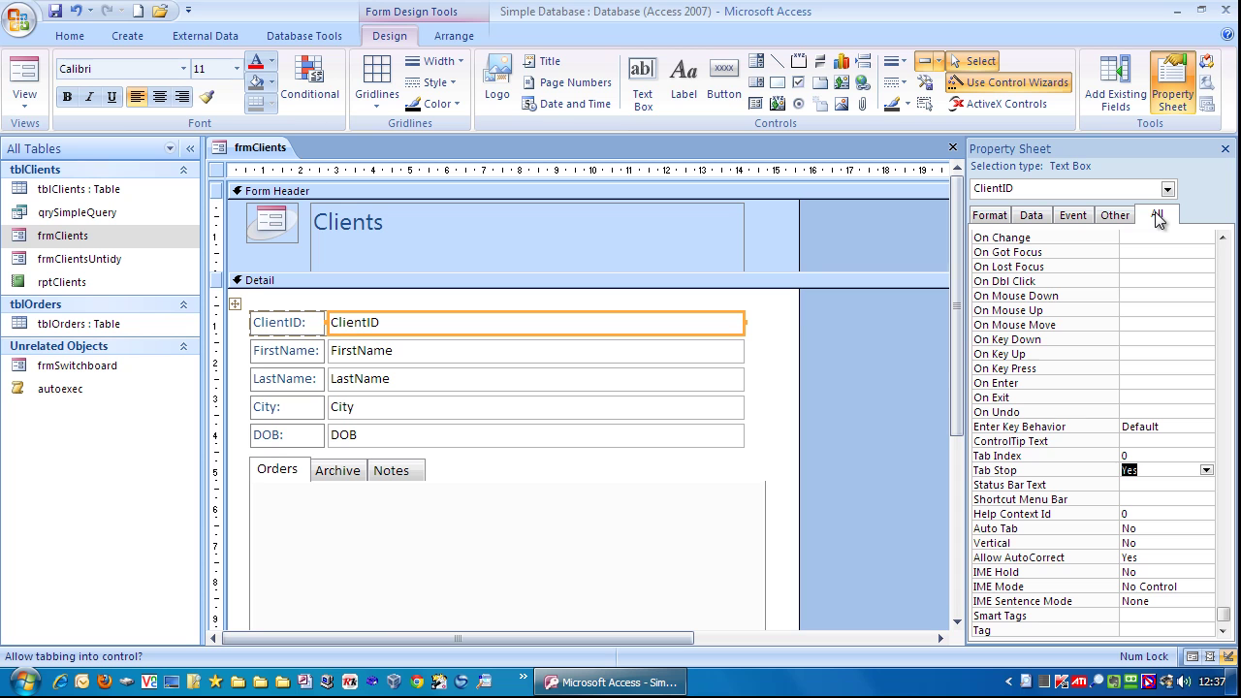
{"action": "left_click", "coordinate": [778, 309]}
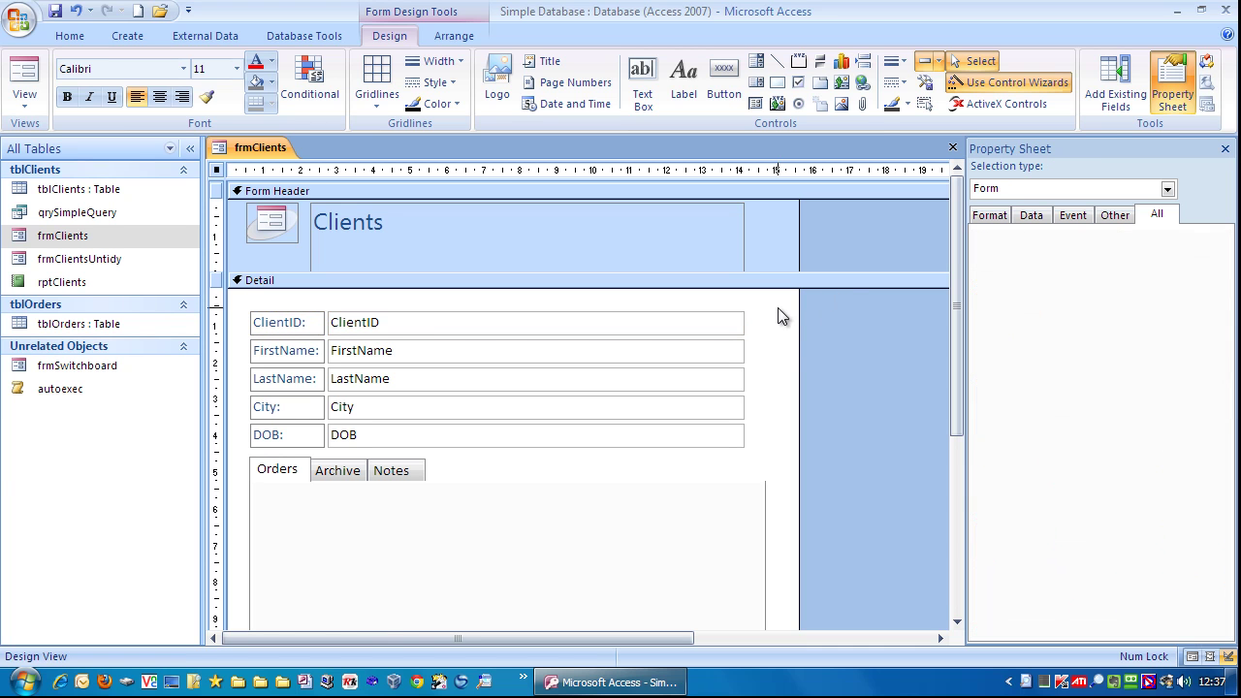
{"action": "left_click", "coordinate": [404, 322]}
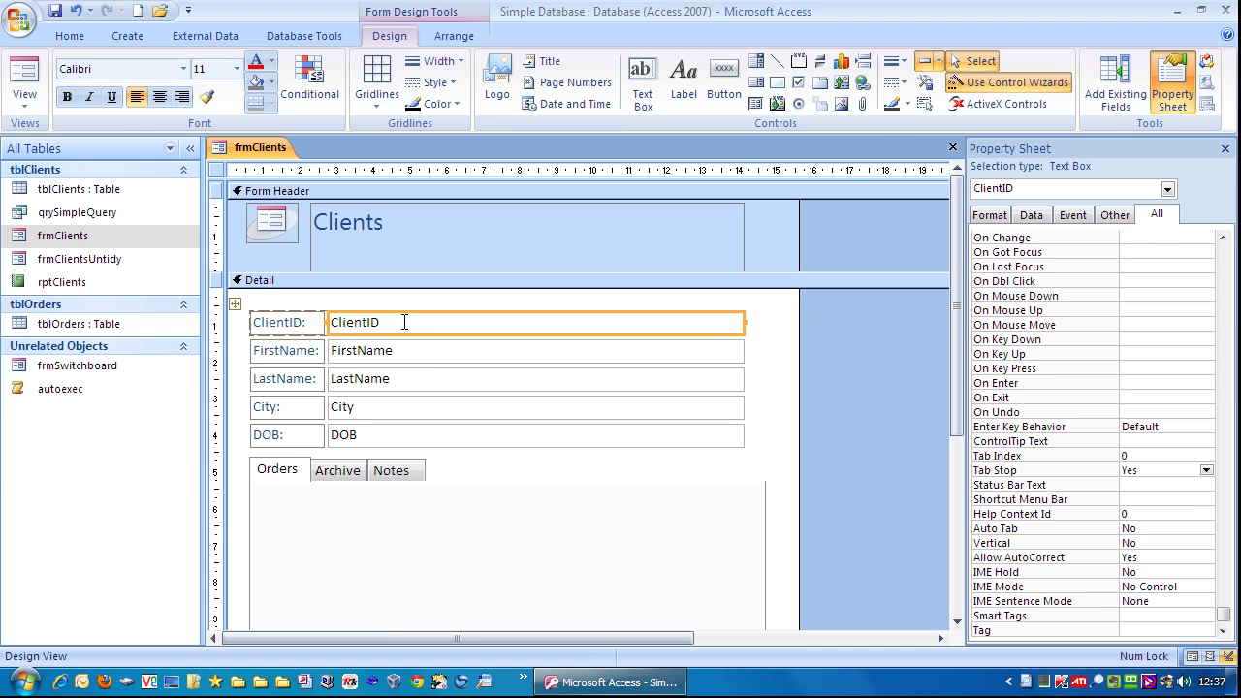
{"action": "left_click", "coordinate": [1030, 217]}
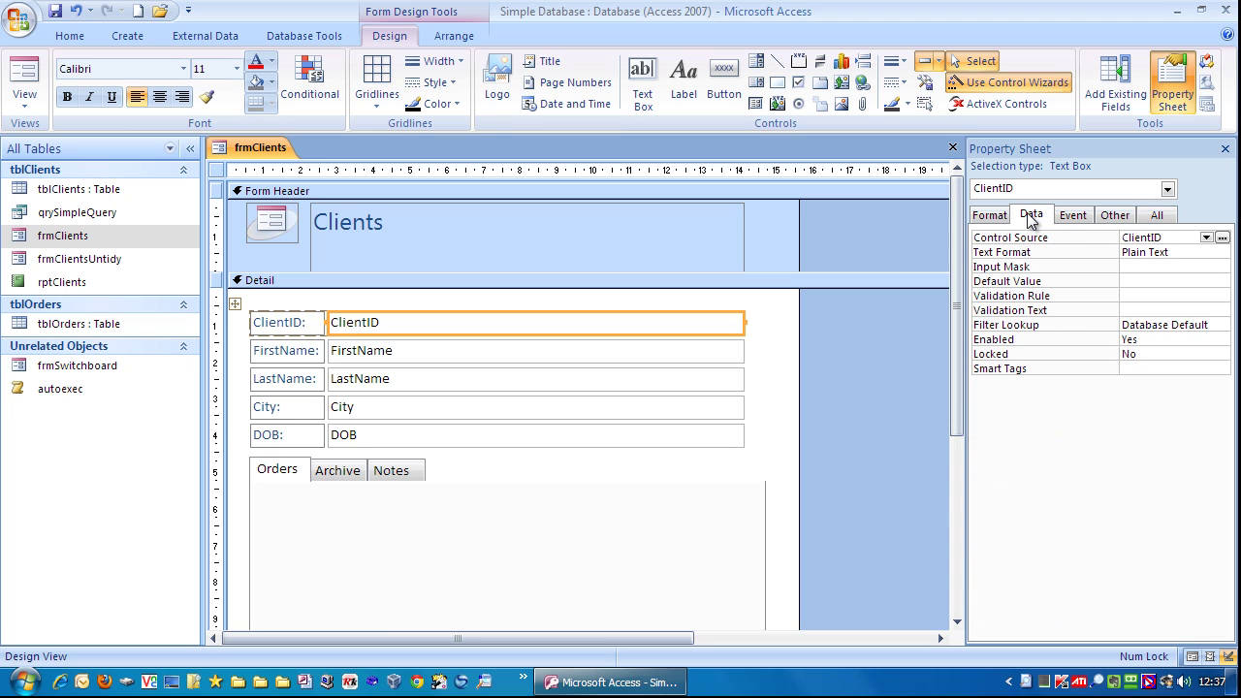
{"action": "double_click", "coordinate": [1008, 342]}
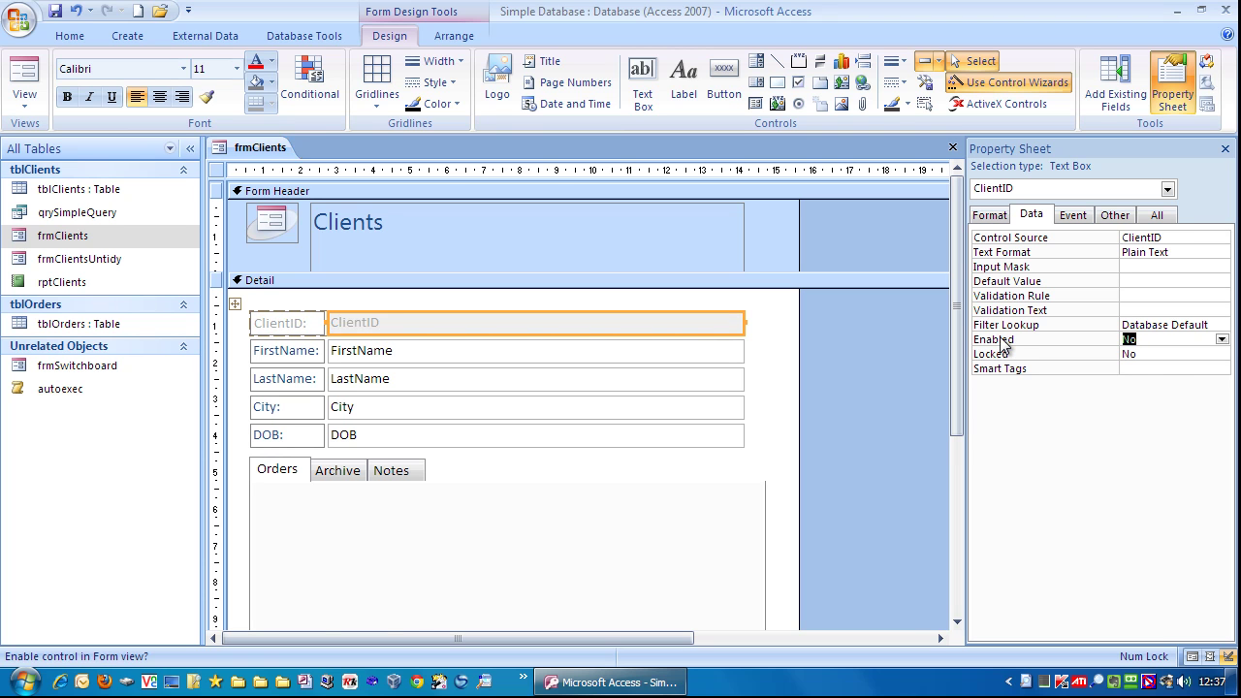
{"action": "double_click", "coordinate": [1006, 354]}
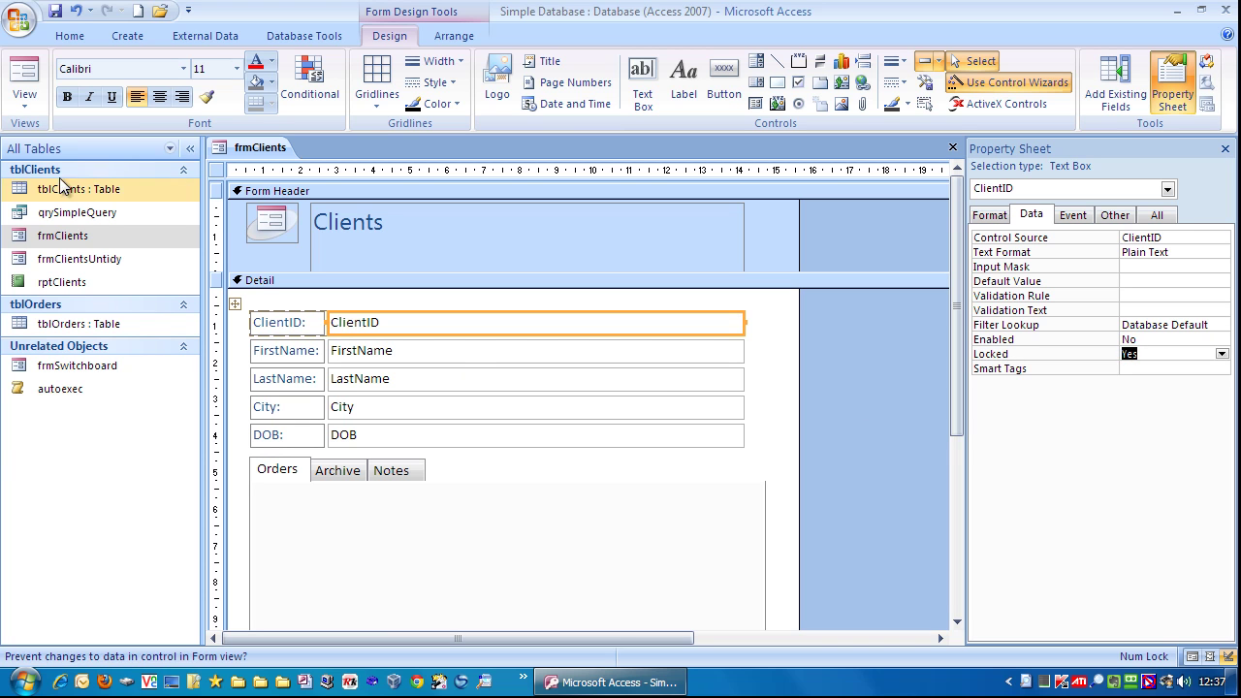
- Test the disabled and locked ClientID in Form View by tabbing from the first record to the second
{"action": "left_click", "coordinate": [25, 80]}
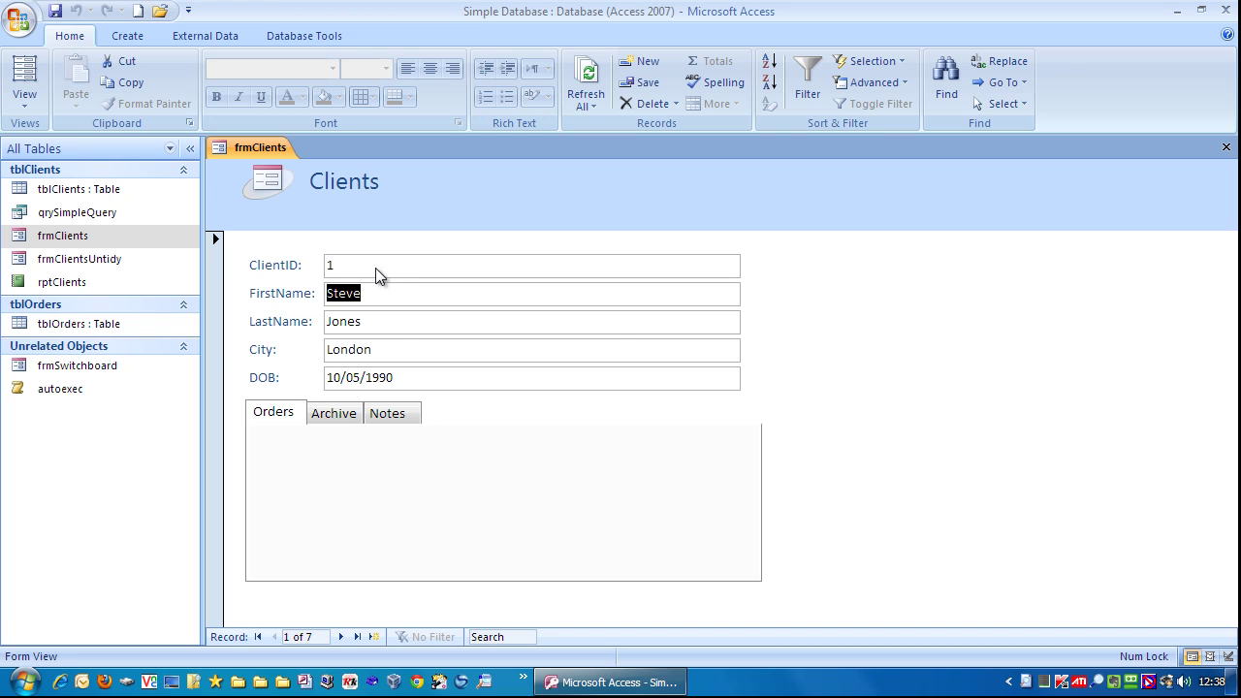
{"action": "key", "text": "Tab"}
{"action": "key", "text": "Tab"}
{"action": "key", "text": "Tab"}
{"action": "key", "text": "Tab"}
{"action": "key", "text": "Tab"}
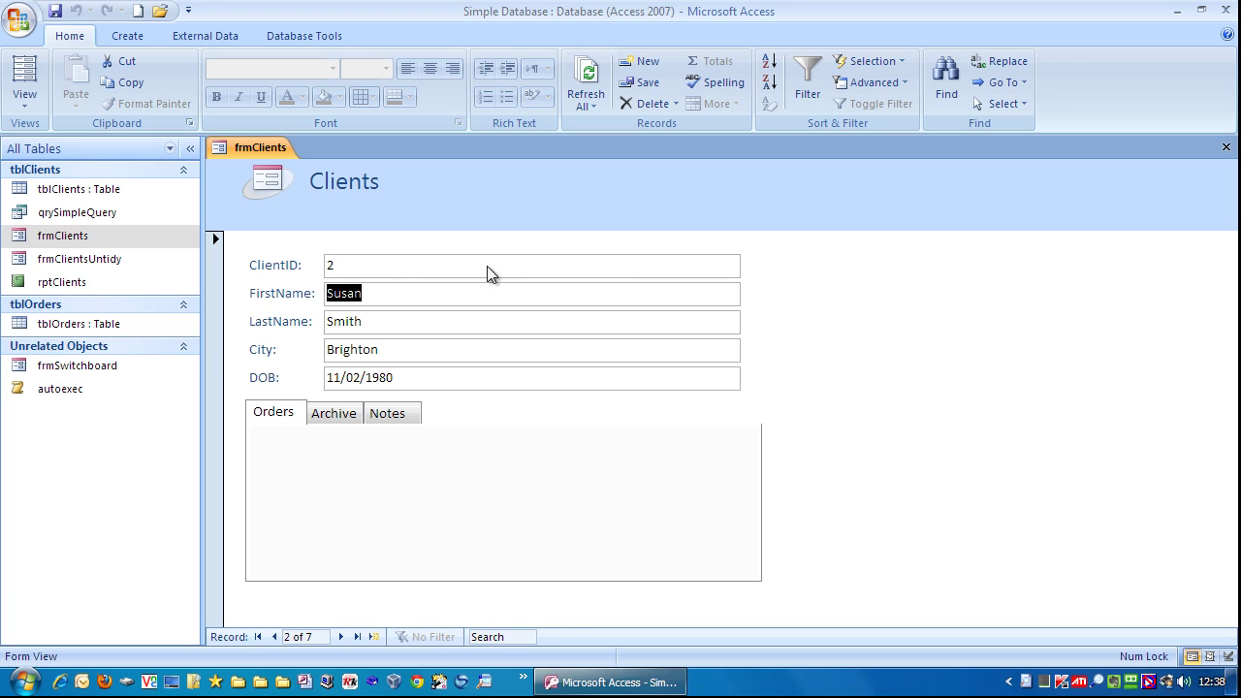
- Return the form to Design View and select the form itself instead of the ClientID text box
{"action": "left_click", "coordinate": [24, 111]}
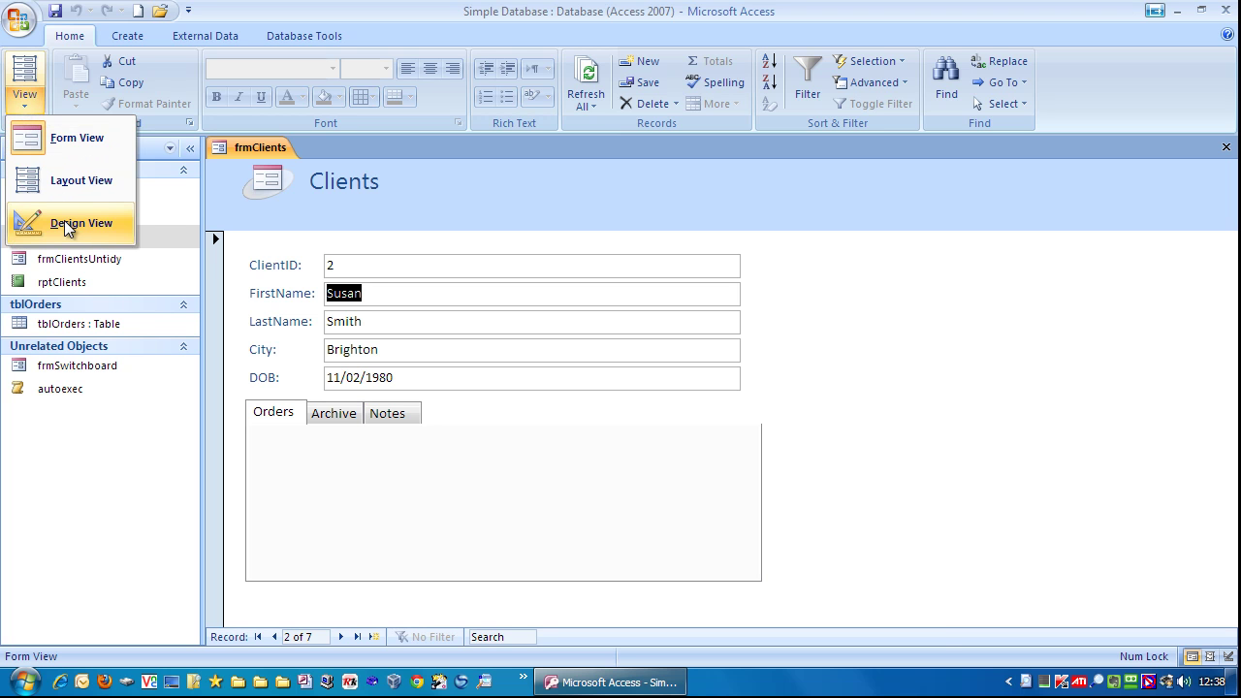
{"action": "left_click", "coordinate": [64, 220]}
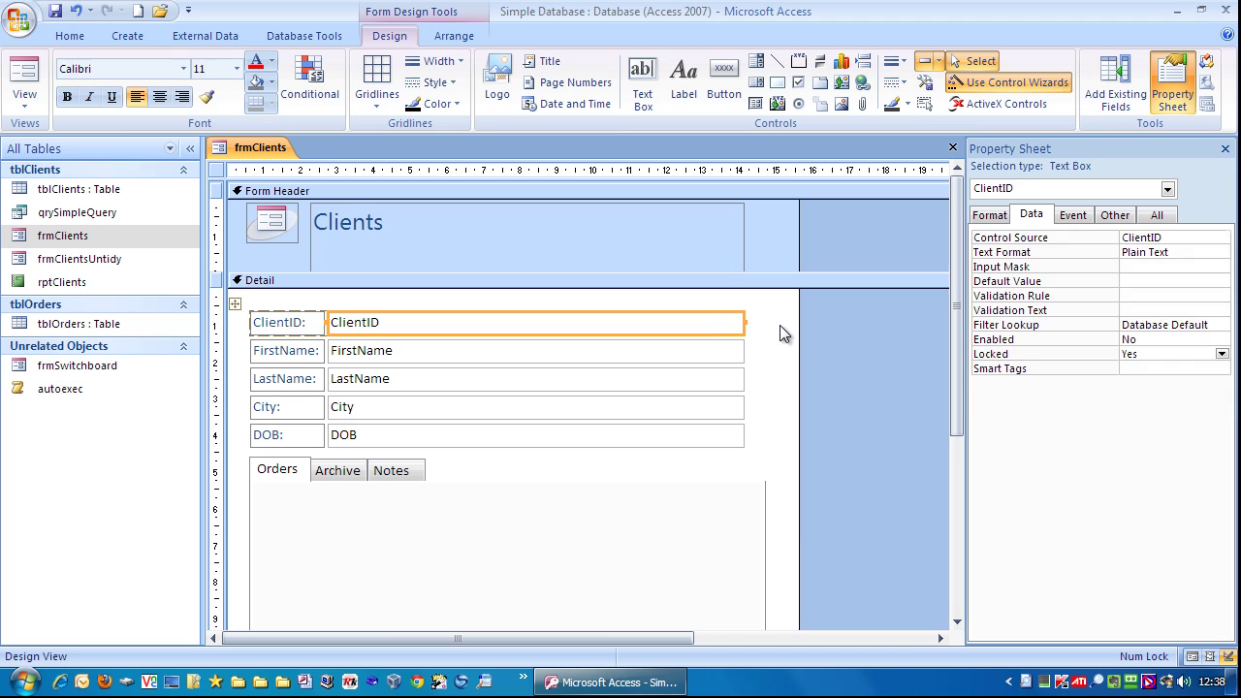
{"action": "left_click", "coordinate": [803, 540]}
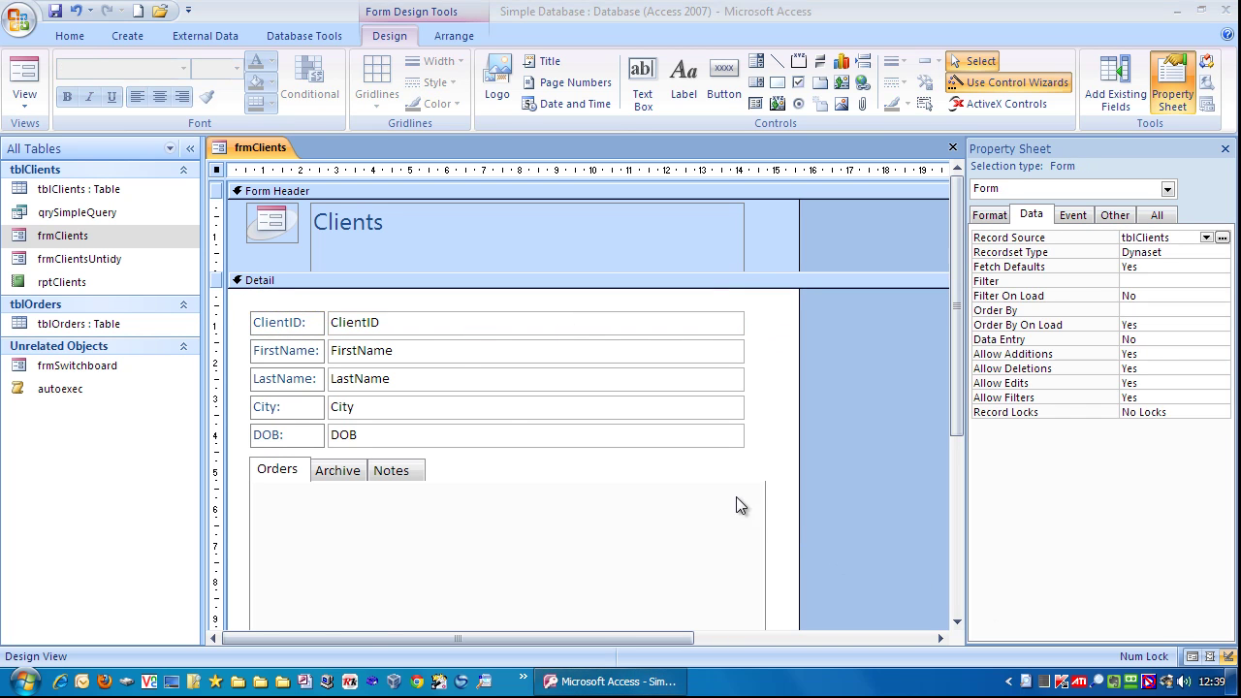
- Give the ClientID text box a light grey background fill from the standard colours
{"action": "left_click", "coordinate": [456, 324]}
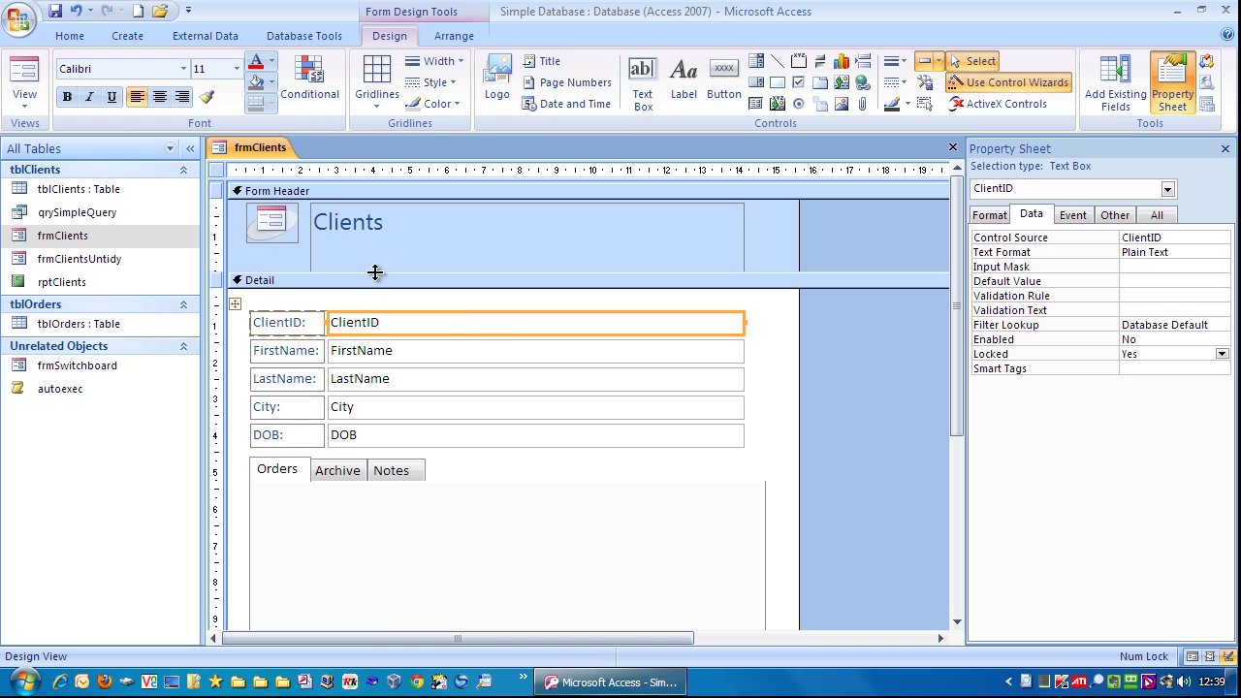
{"action": "left_click", "coordinate": [272, 84]}
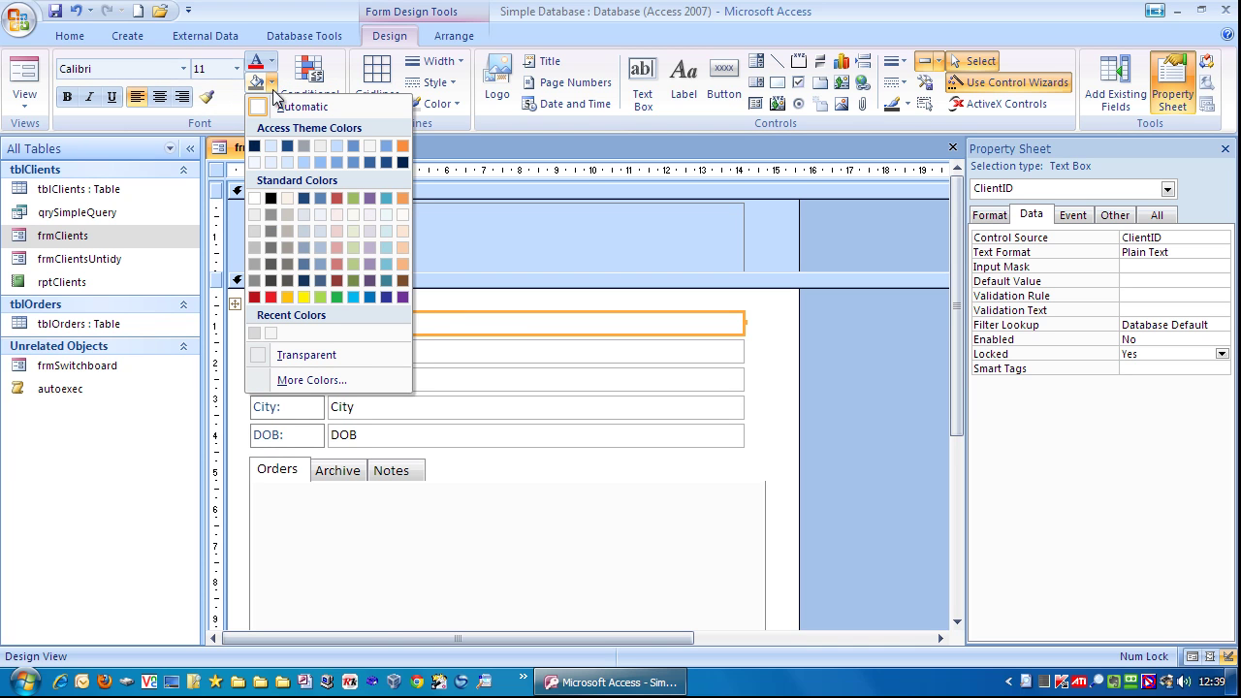
{"action": "left_click", "coordinate": [257, 232]}
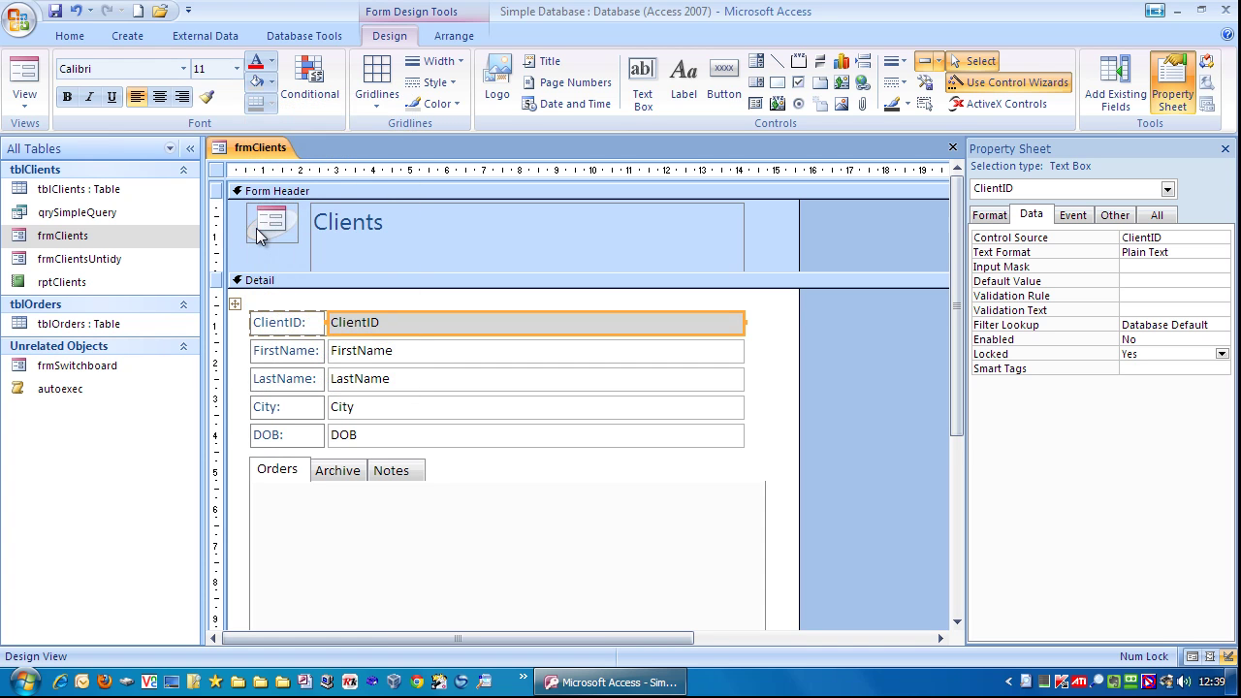
- Show the form in Form View and test that the FirstName and DOB fields of the first record accept the cursor
{"action": "left_click", "coordinate": [28, 78]}
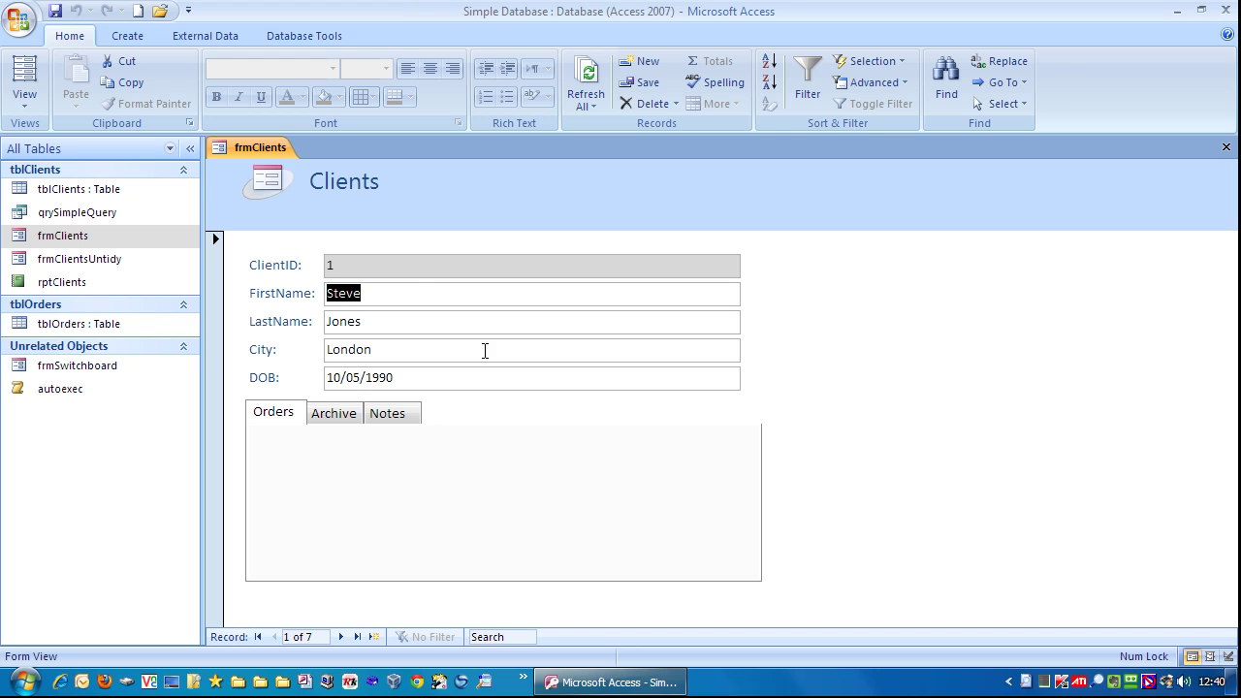
{"action": "left_click", "coordinate": [415, 294]}
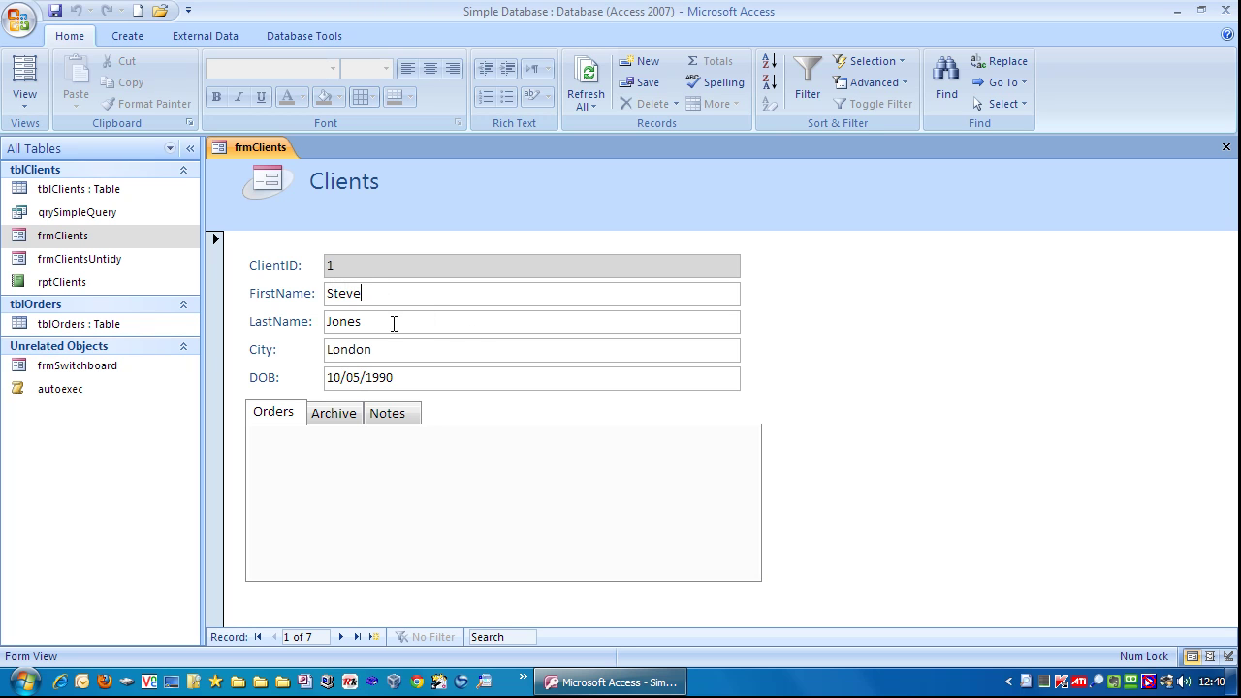
{"action": "left_click", "coordinate": [423, 377]}
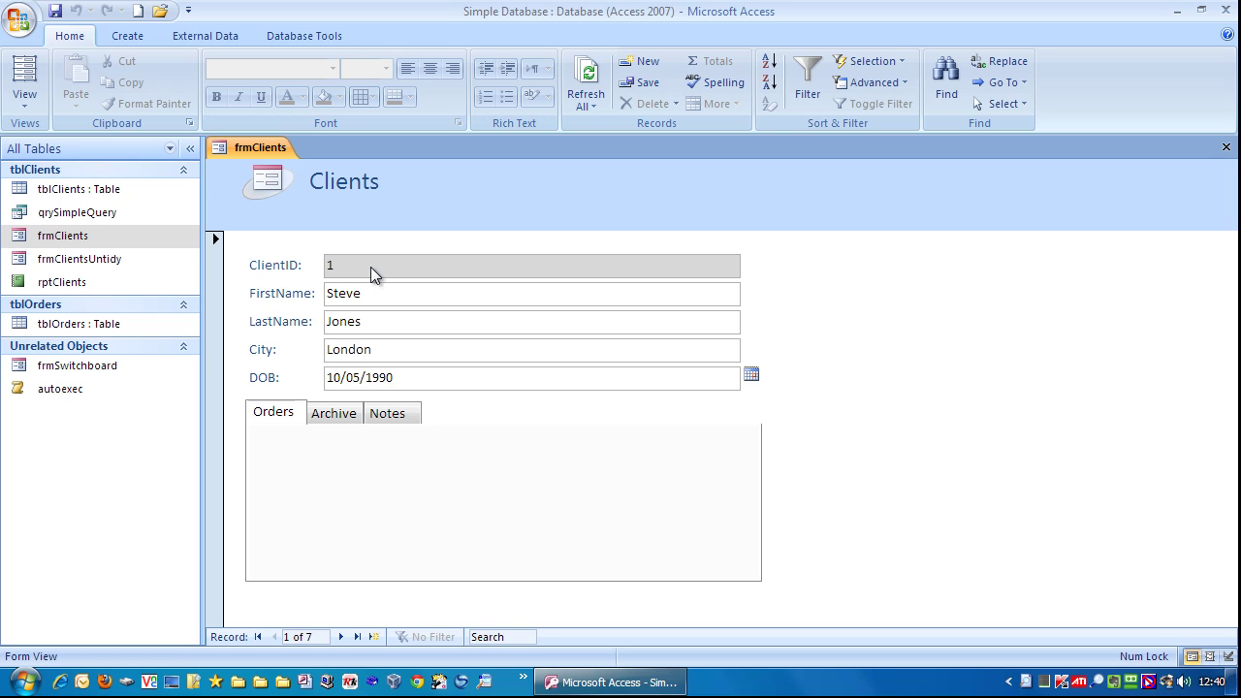